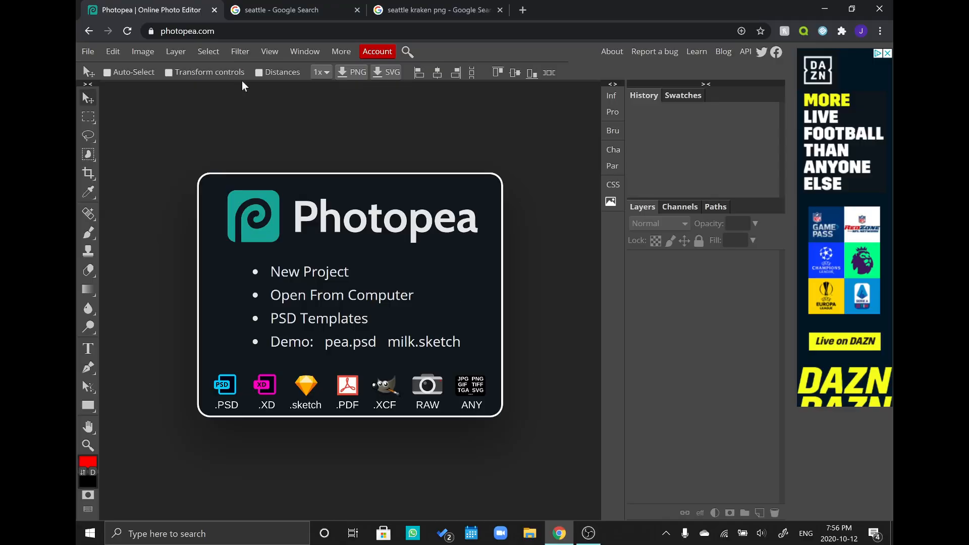
pyautogui.click(262, 31)
pyautogui.click(261, 31)
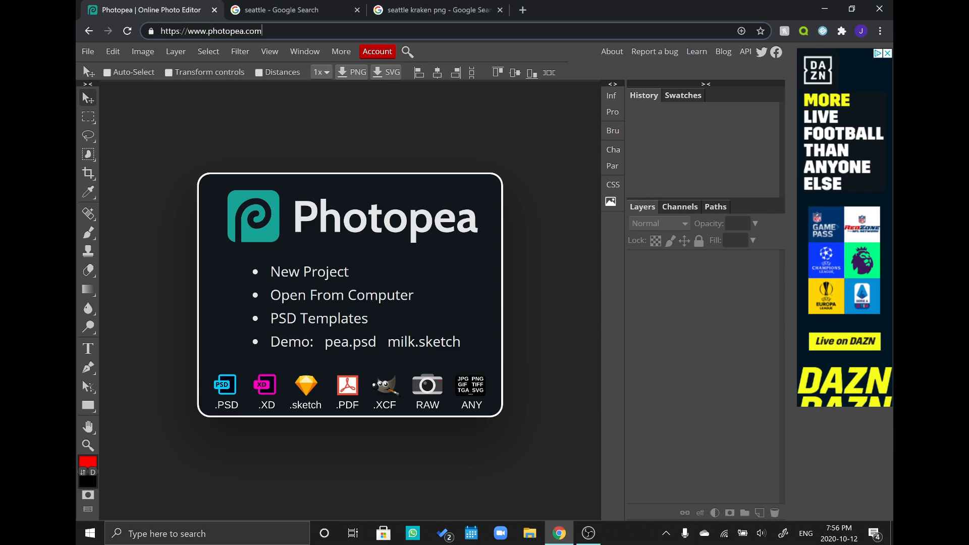
pyautogui.click(369, 235)
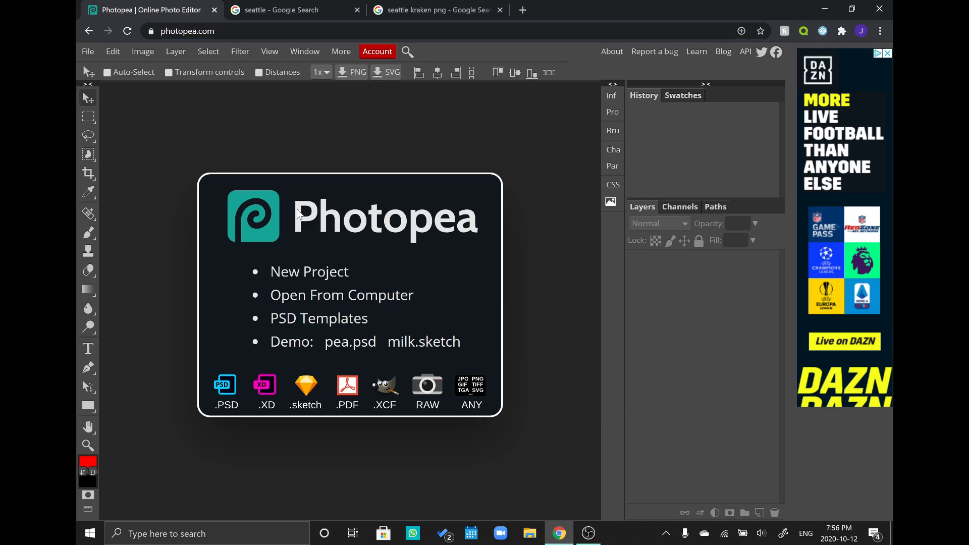
# Set up a new project named "seattle" with a width of 1920 px and a height of 1080 px.
pyautogui.click(323, 276)
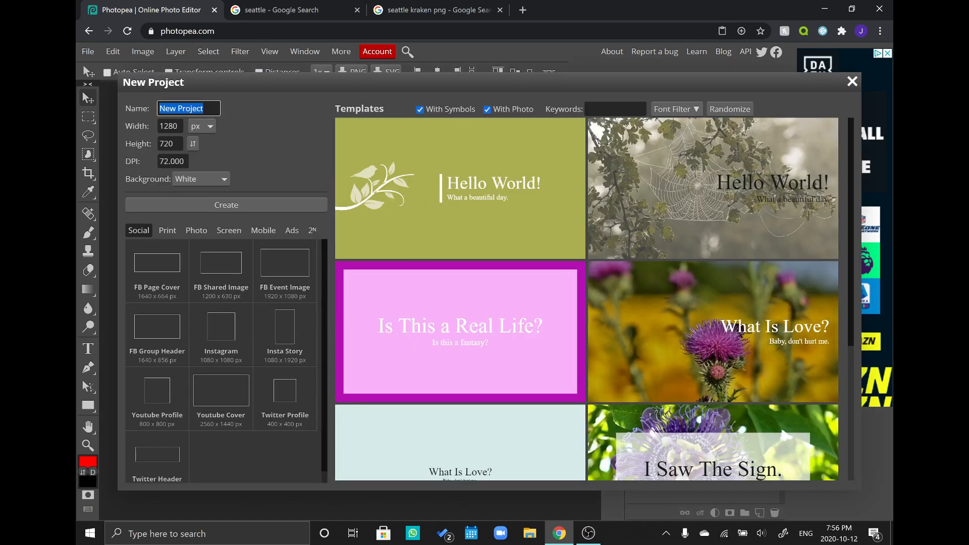
pyautogui.write('seattle')
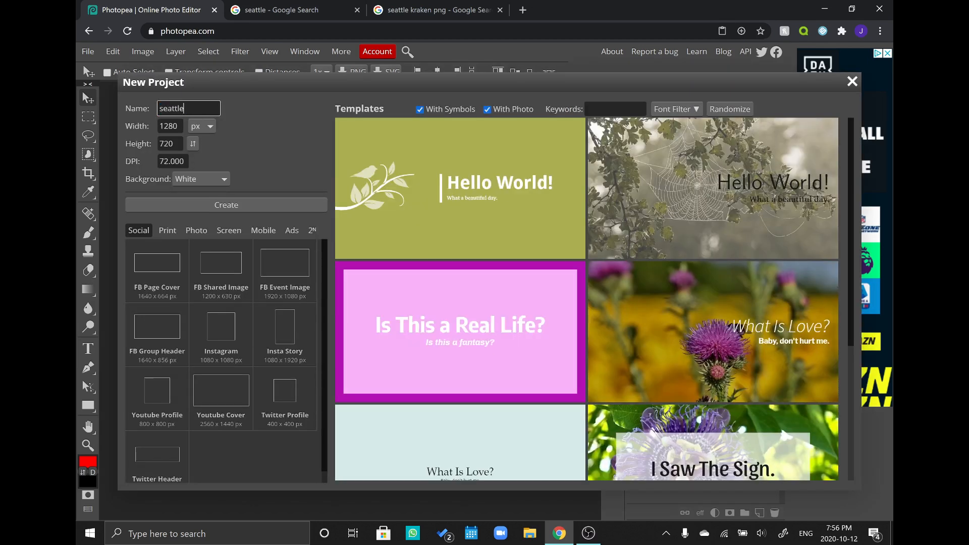
pyautogui.click(282, 152)
pyautogui.click(179, 127)
pyautogui.press('BackSpace')
pyautogui.press('BackSpace')
pyautogui.press('BackSpace')
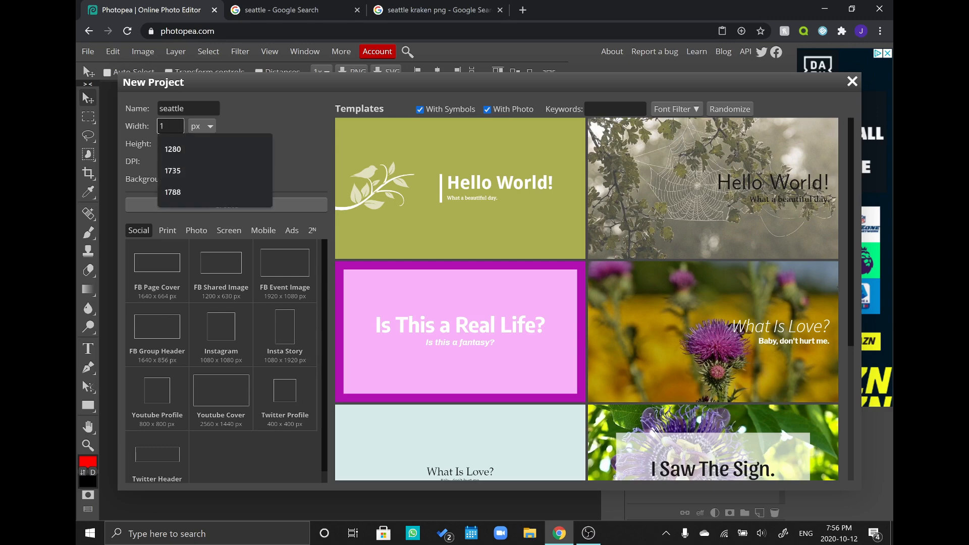
pyautogui.write('920')
pyautogui.click(176, 143)
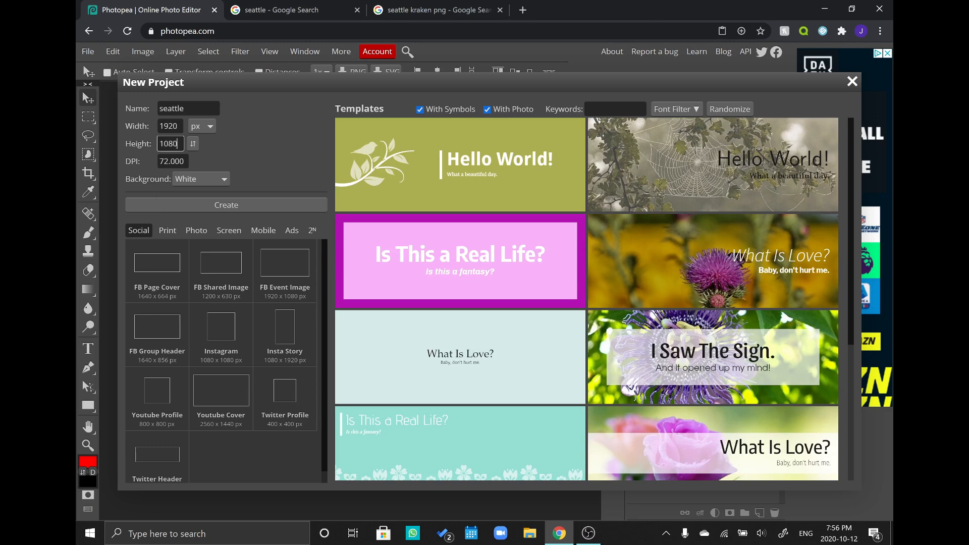
pyautogui.click(241, 154)
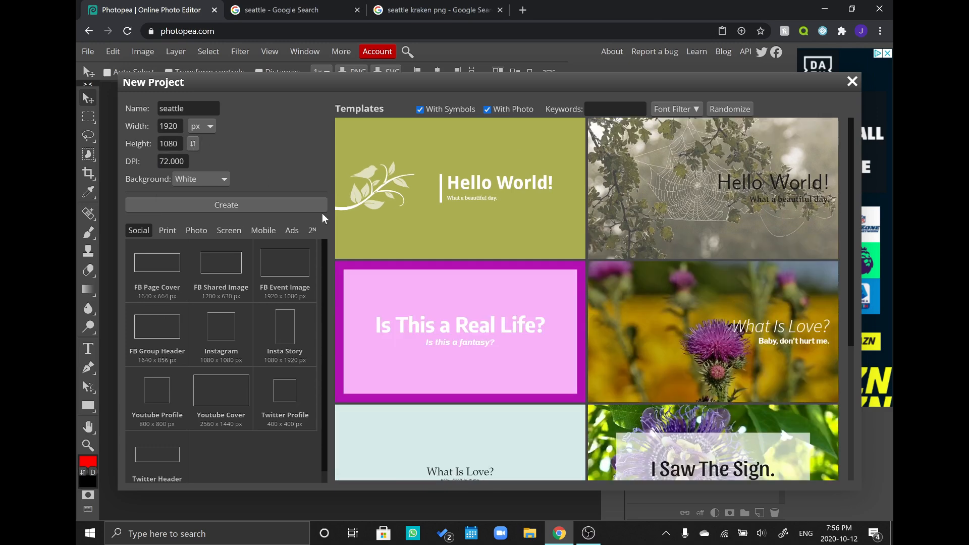
# Open the plain pink "I Saw The Sign." template and delete its two text layers, keeping only the background.
pyautogui.scroll(-1, 495, 329)
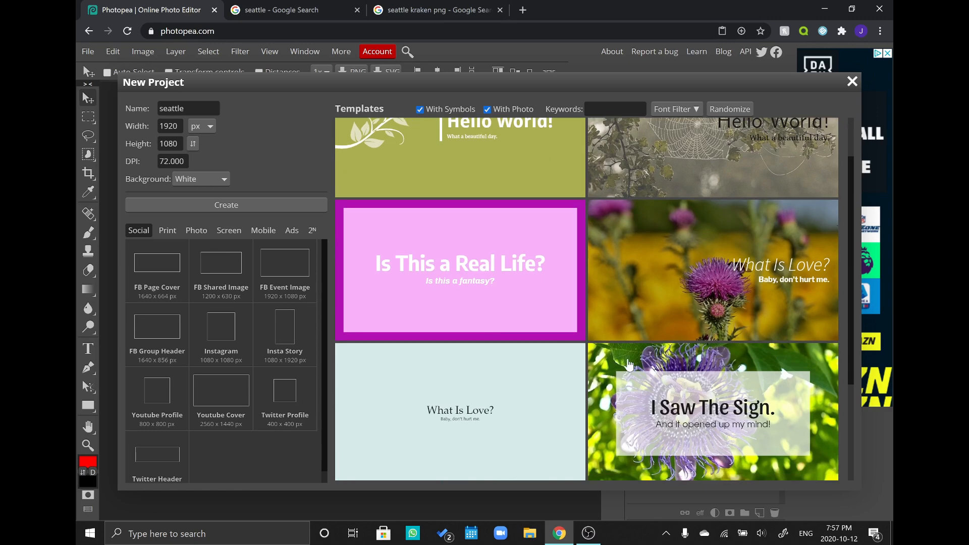
pyautogui.scroll(-5, 629, 365)
pyautogui.scroll(-2, 628, 364)
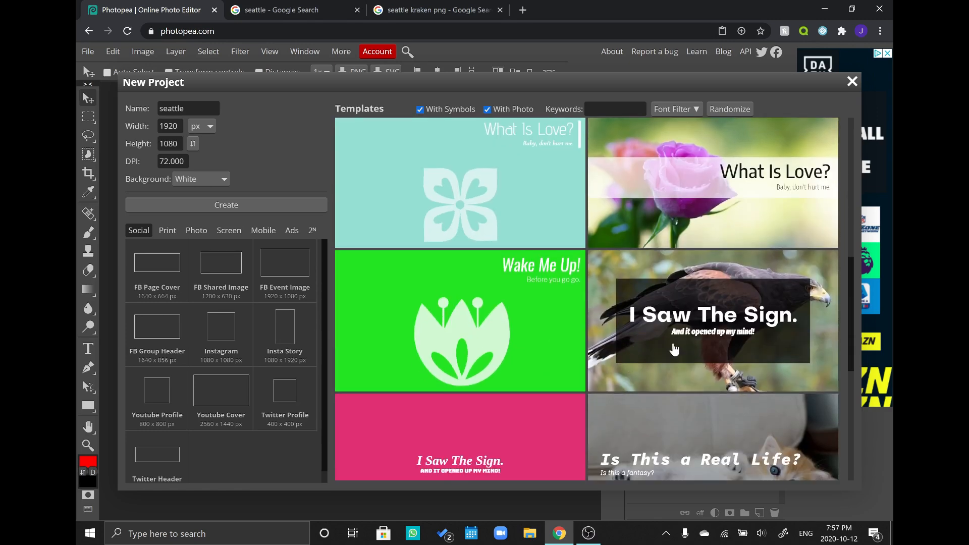
pyautogui.scroll(-1, 655, 346)
pyautogui.scroll(-2, 579, 371)
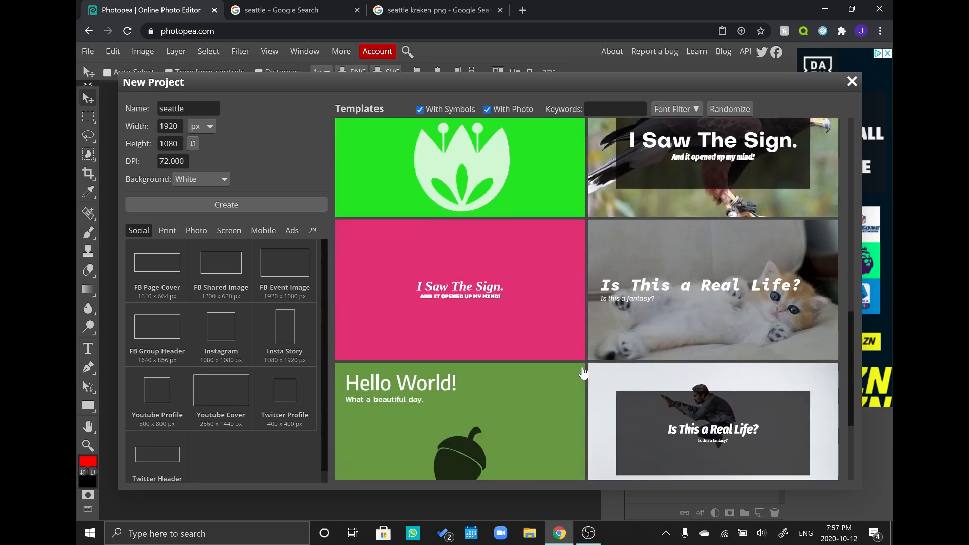
pyautogui.click(482, 309)
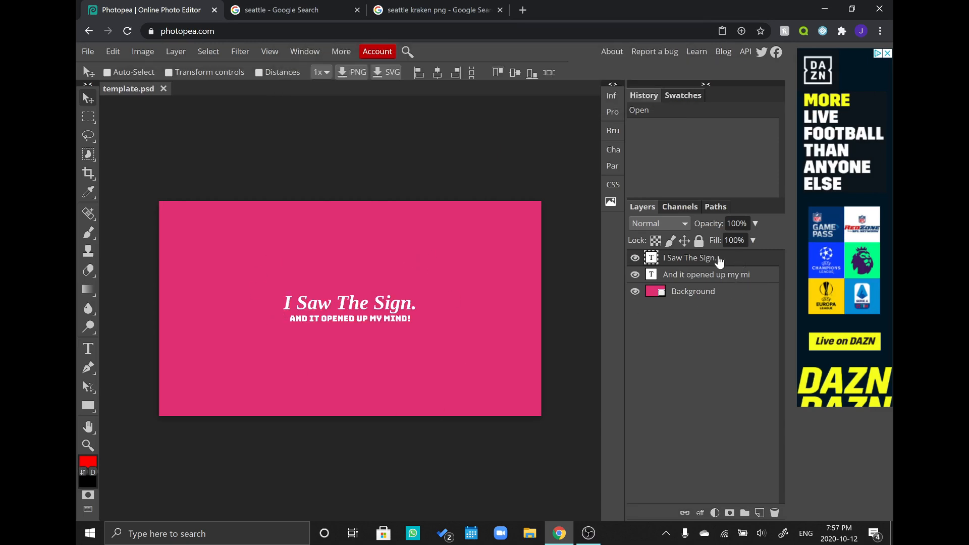
pyautogui.press('Delete')
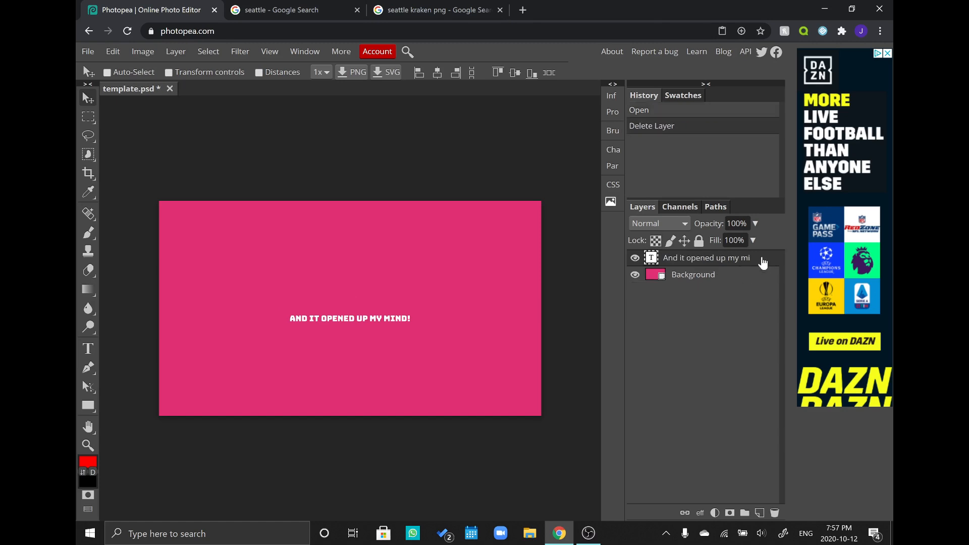
pyautogui.press('Delete')
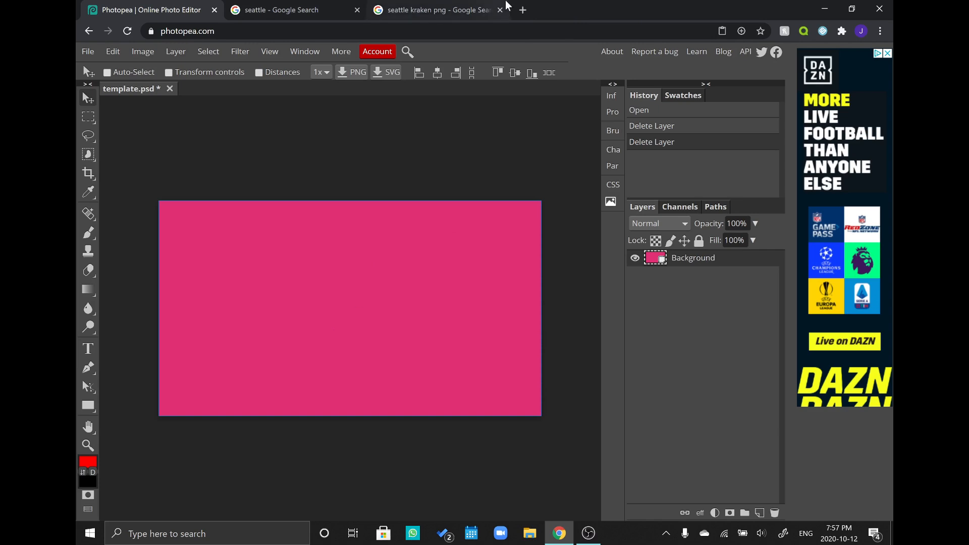
# Search Google Images for "saints row the third png" in a new browser tab.
pyautogui.click(521, 9)
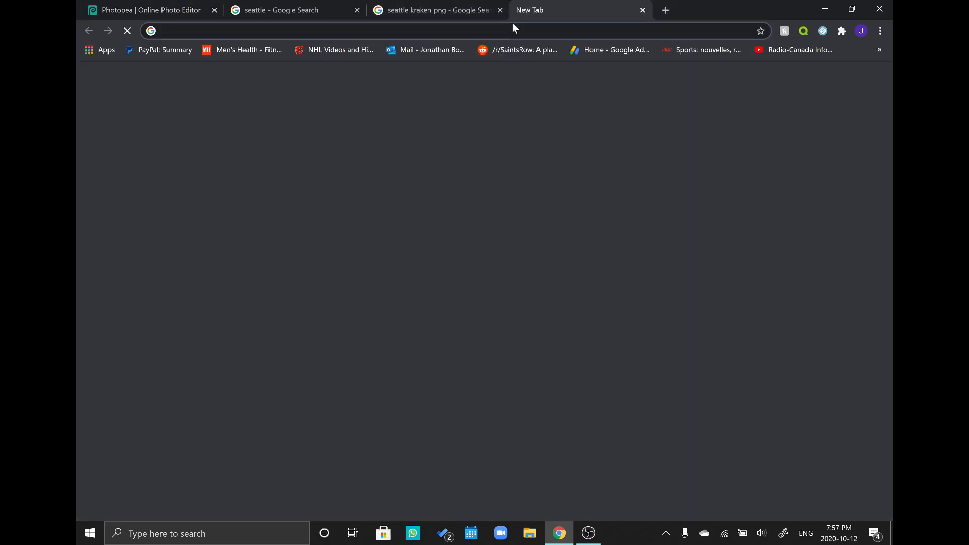
pyautogui.write('saints row ')
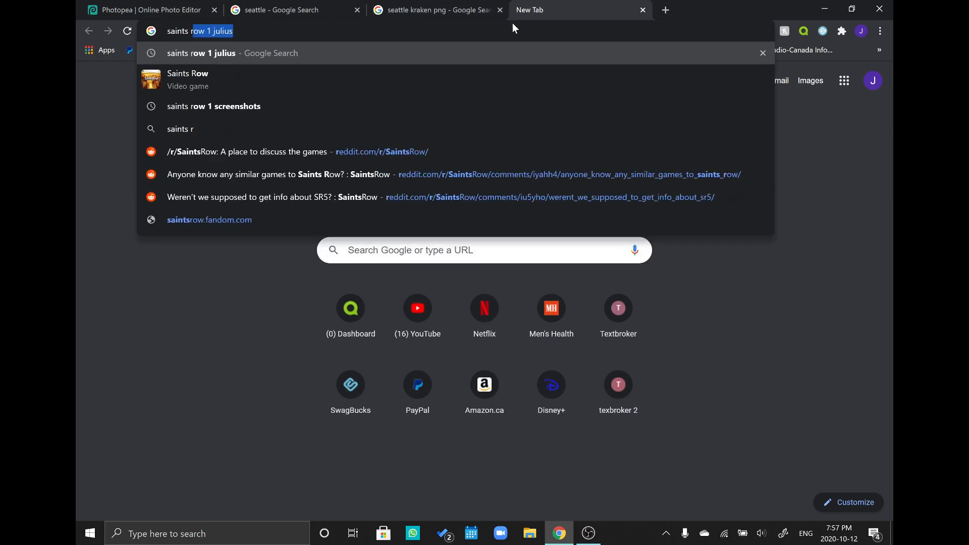
pyautogui.write('the thi')
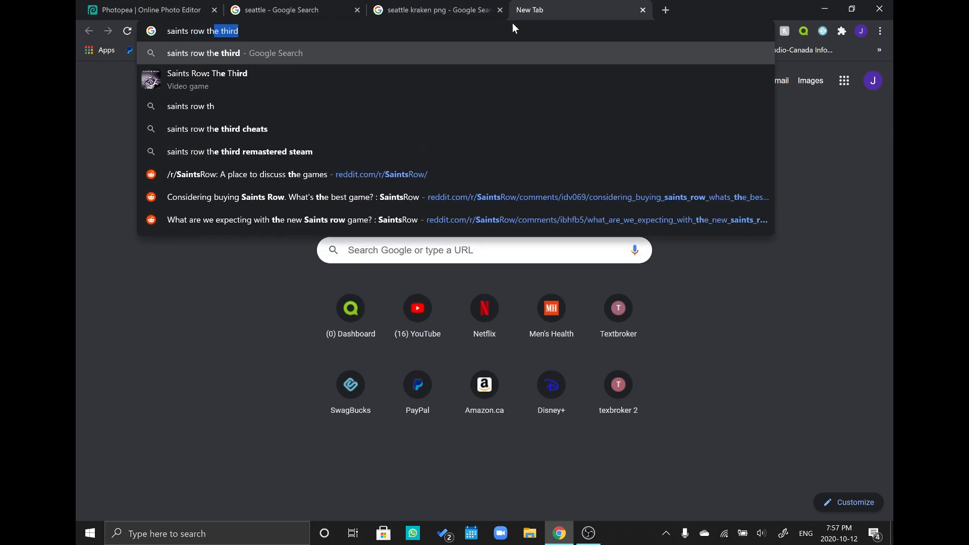
pyautogui.write('rd png')
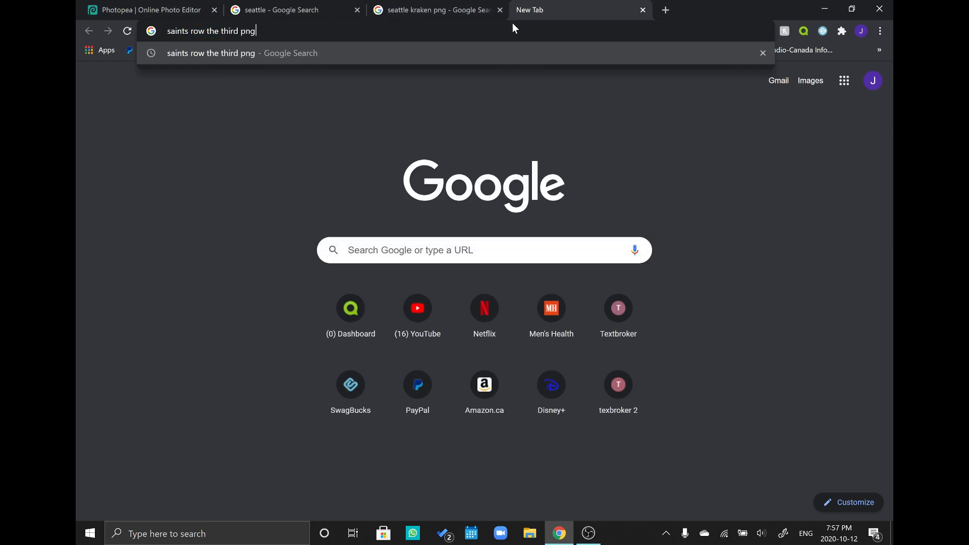
pyautogui.press('Return')
pyautogui.click(235, 105)
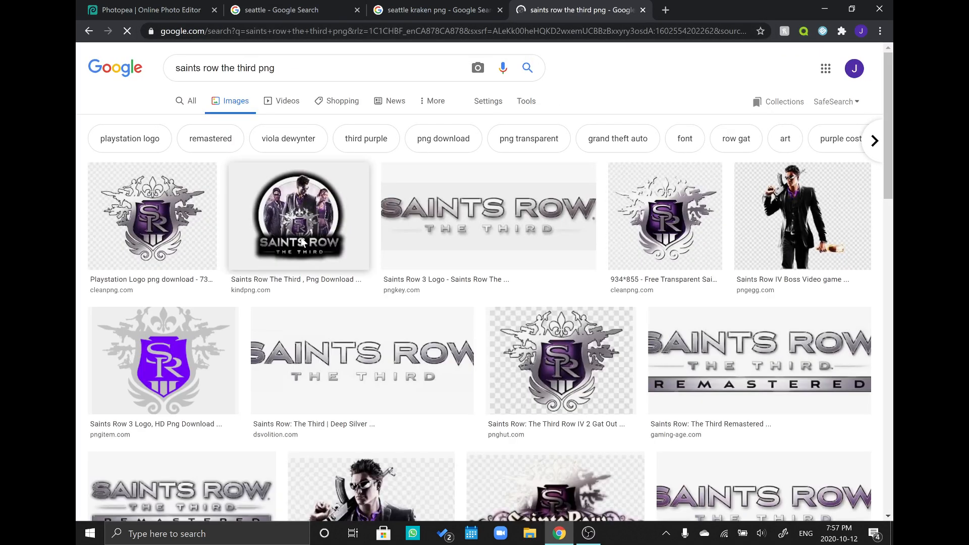
# Examine the image results, including the round Saints Row The Third logo from kindpng and its related images.
pyautogui.scroll(-1, 302, 242)
pyautogui.scroll(-1, 301, 242)
pyautogui.scroll(2, 301, 243)
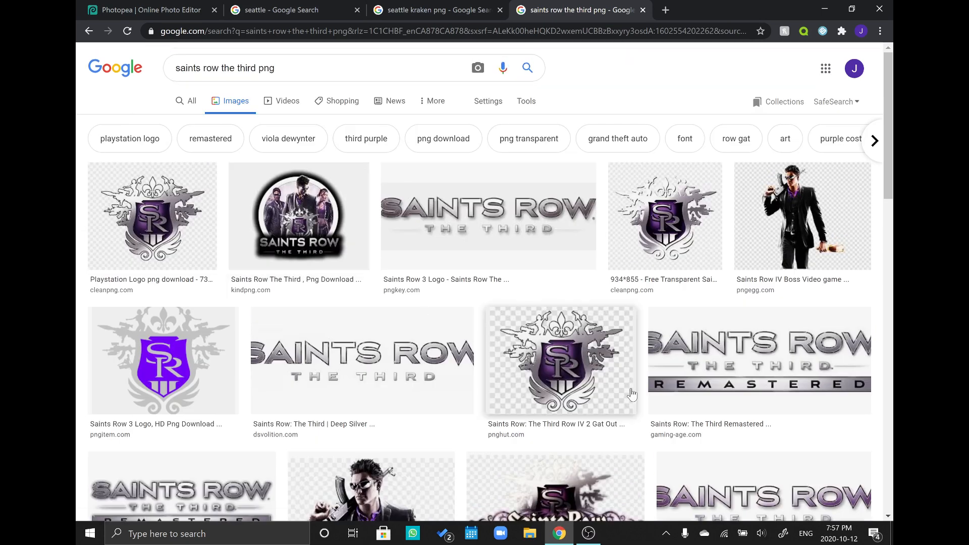
pyautogui.click(328, 250)
pyautogui.scroll(1, 627, 320)
pyautogui.scroll(-2, 627, 320)
pyautogui.scroll(2, 606, 213)
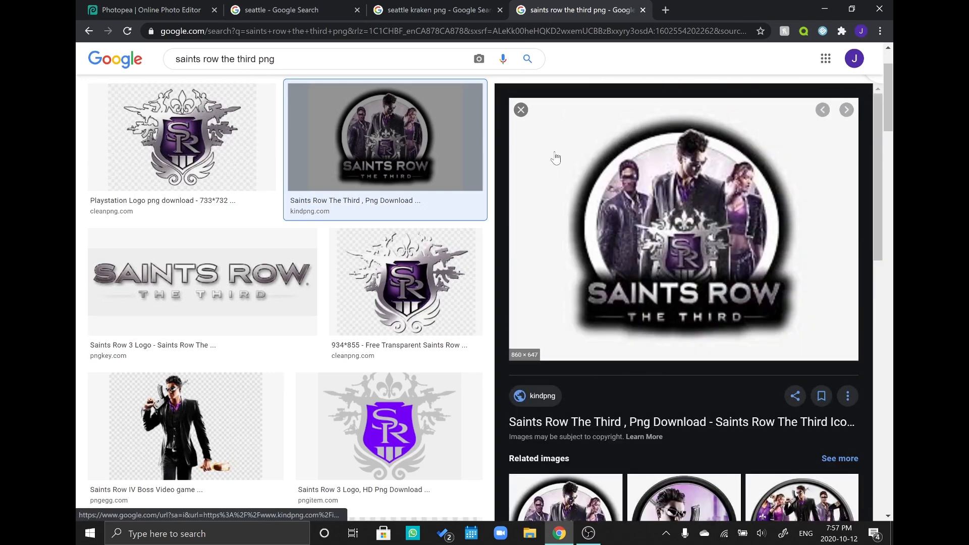
pyautogui.scroll(-4, 640, 395)
pyautogui.scroll(-5, 642, 396)
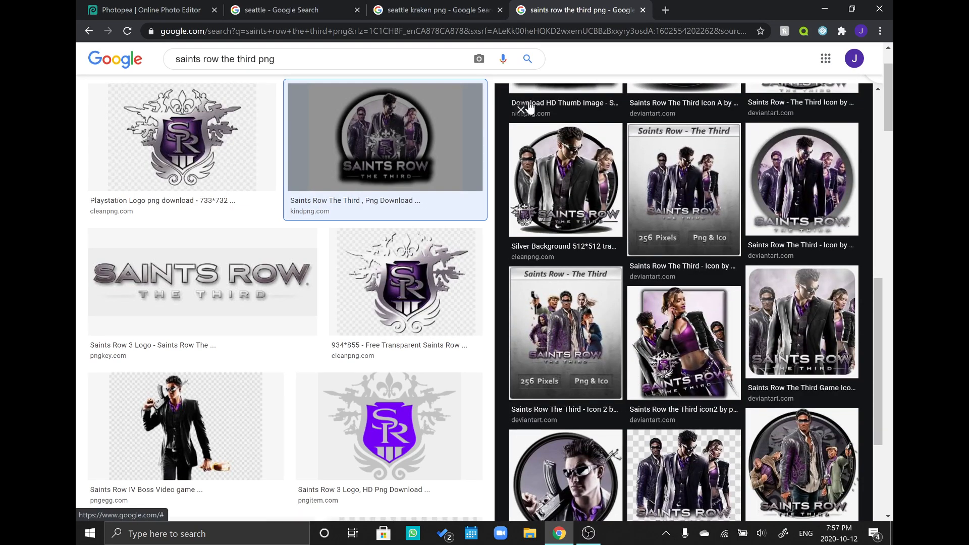
pyautogui.click(520, 110)
# Find the saintsrow.com picture of the man in a dark suit holding a pistol and copy the image.
pyautogui.scroll(-8, 494, 295)
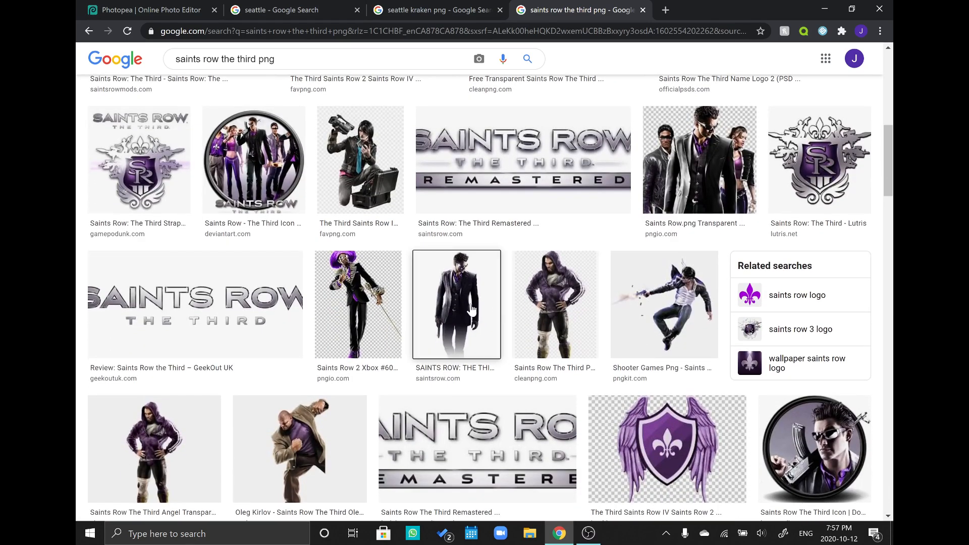
pyautogui.click(472, 309)
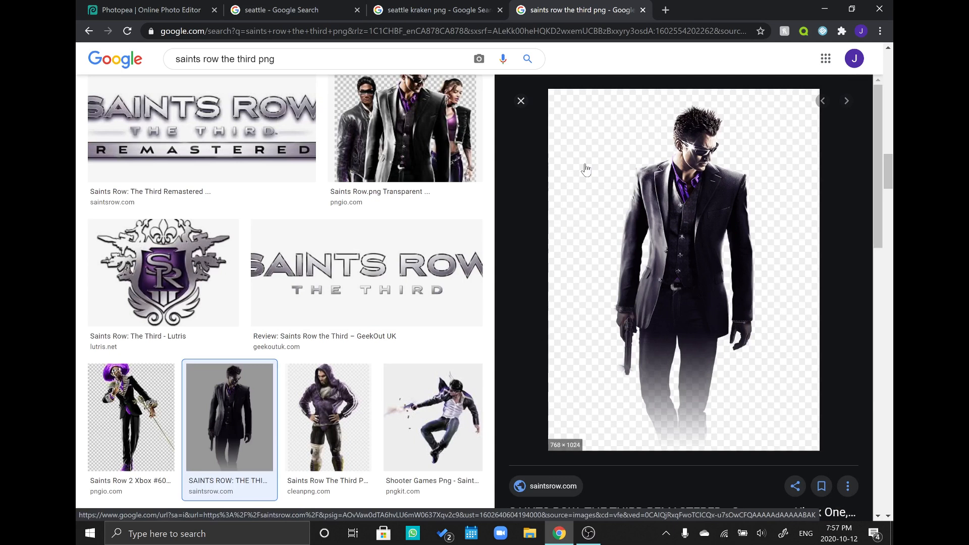
pyautogui.rightClick(625, 282)
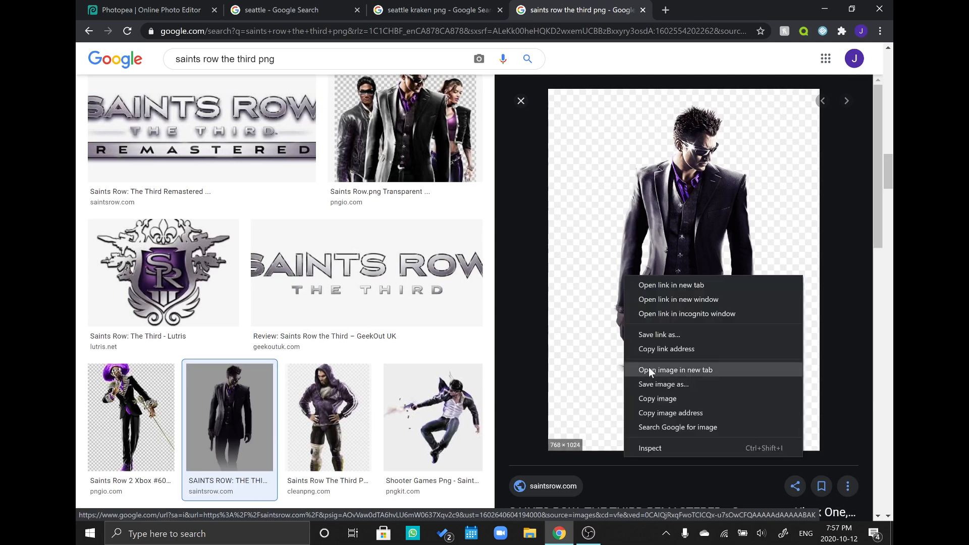
pyautogui.click(652, 395)
# Switch to Photopea, paste the copied man onto the pink canvas and move him to its lower middle.
pyautogui.click(474, 5)
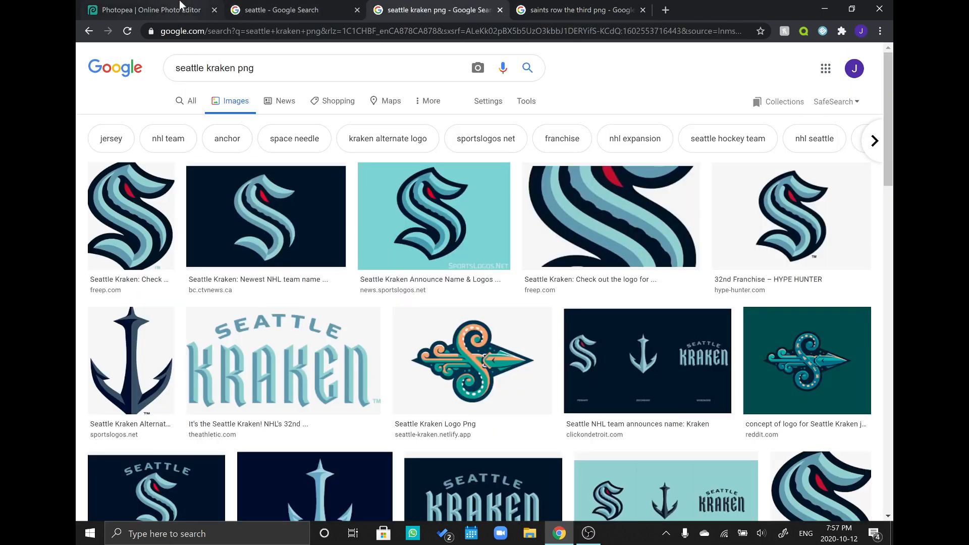
pyautogui.click(152, 10)
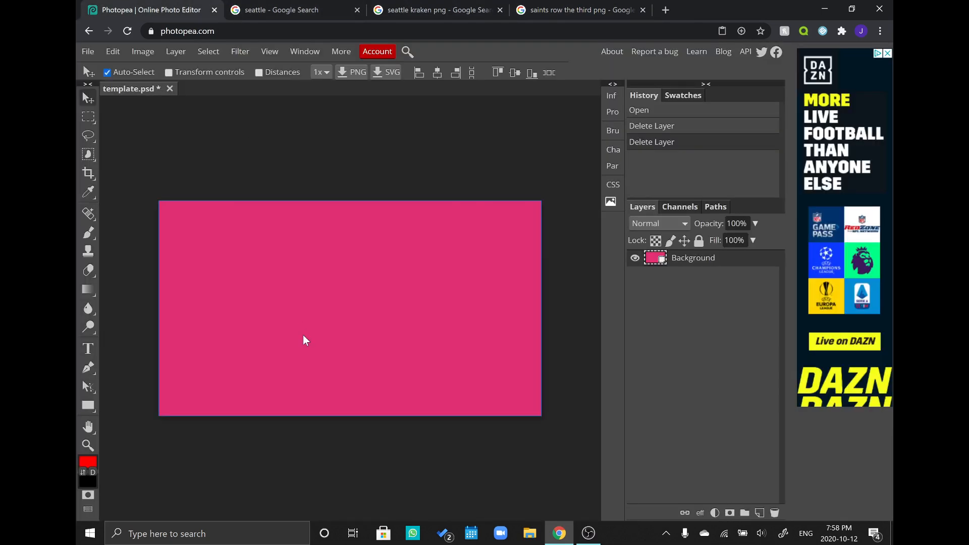
pyautogui.hotkey('ctrl', 'v')
pyautogui.moveTo(235, 293); pyautogui.dragTo(337, 337)
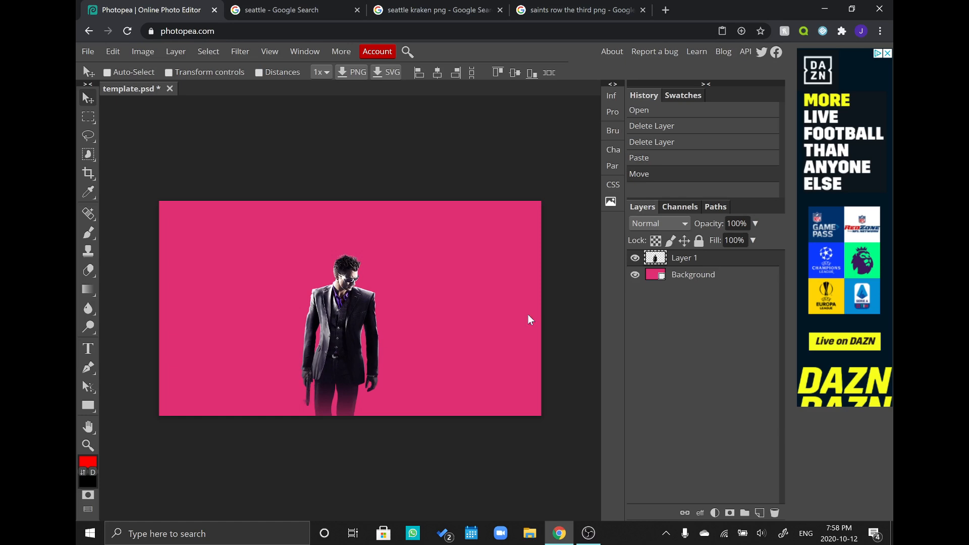
# Place the Saints Row logo from the Pictures folder in the canvas's upper left, at about X 427 px, Y 150 px.
pyautogui.click(89, 51)
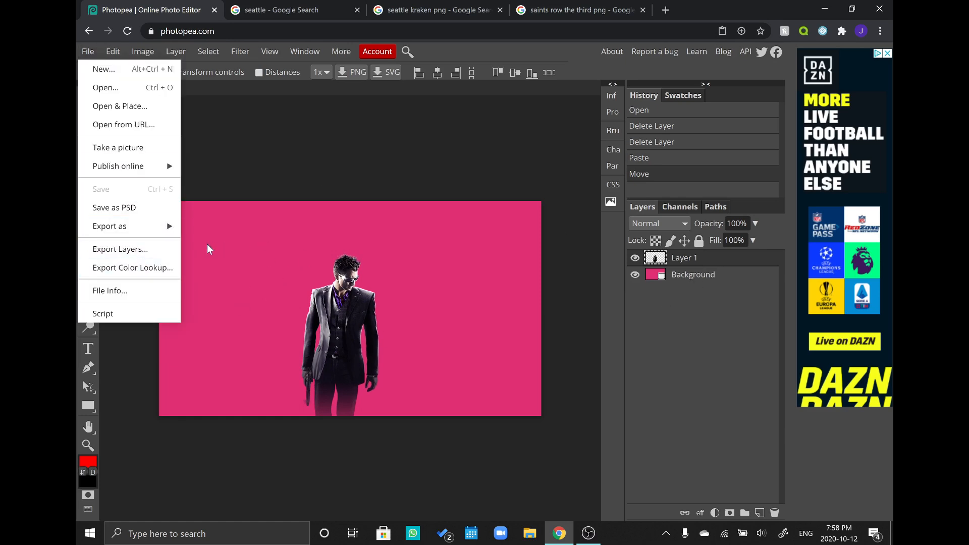
pyautogui.moveTo(133, 224)
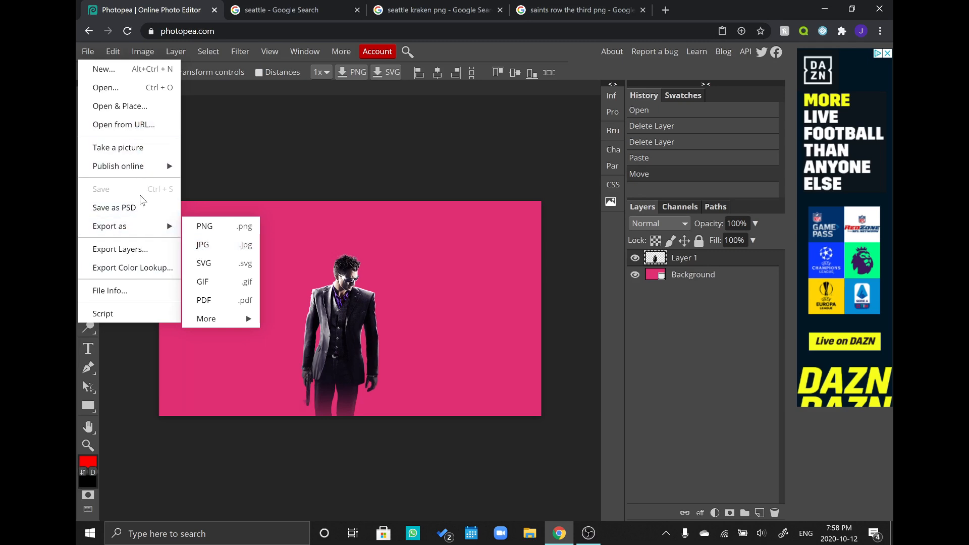
pyautogui.click(125, 103)
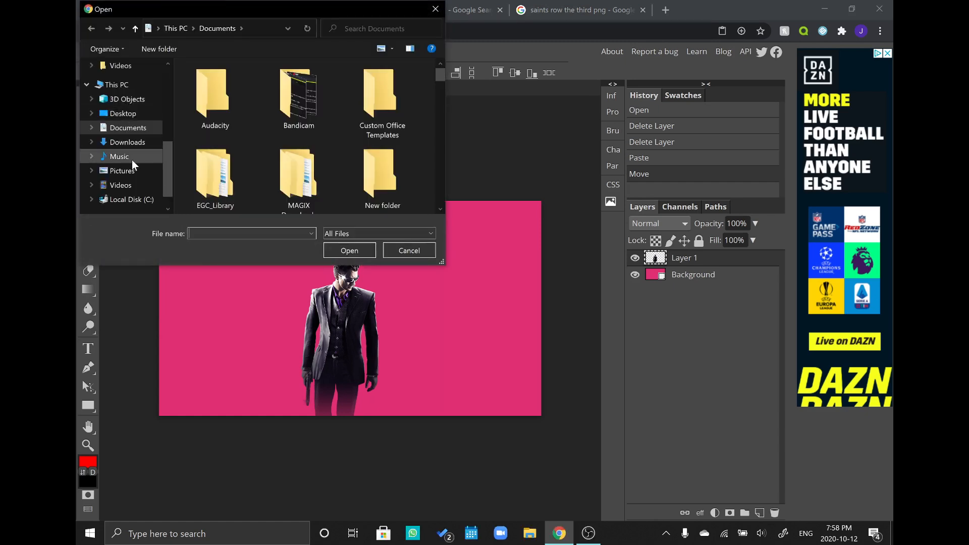
pyautogui.click(123, 171)
pyautogui.moveTo(440, 72)
pyautogui.mouseDown()
pyautogui.moveTo(438, 99)
pyautogui.moveTo(440, 87)
pyautogui.mouseUp()
pyautogui.doubleClick(382, 153)
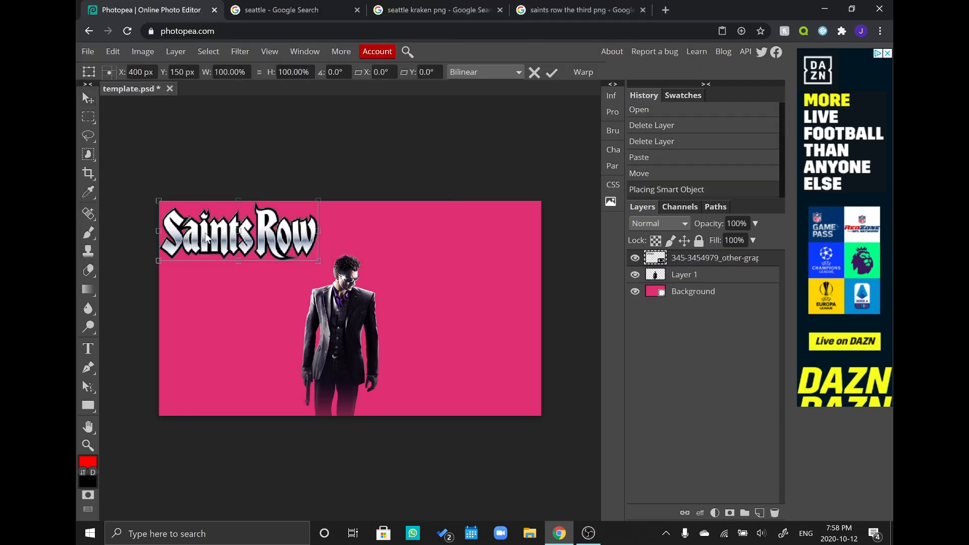
pyautogui.moveTo(205, 232); pyautogui.dragTo(210, 234)
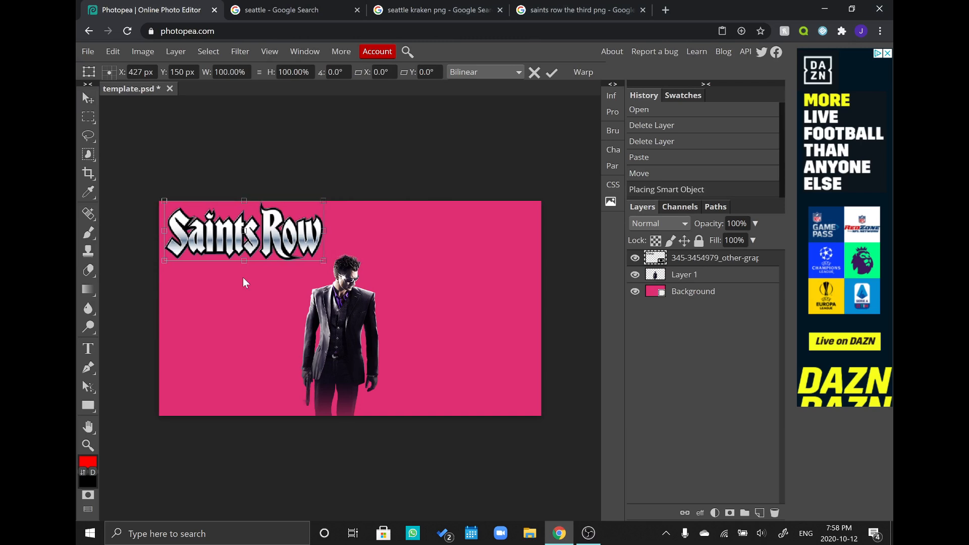
# Move the suited man to the right side of the canvas and shift the Saints Row logo slightly right.
pyautogui.click(729, 278)
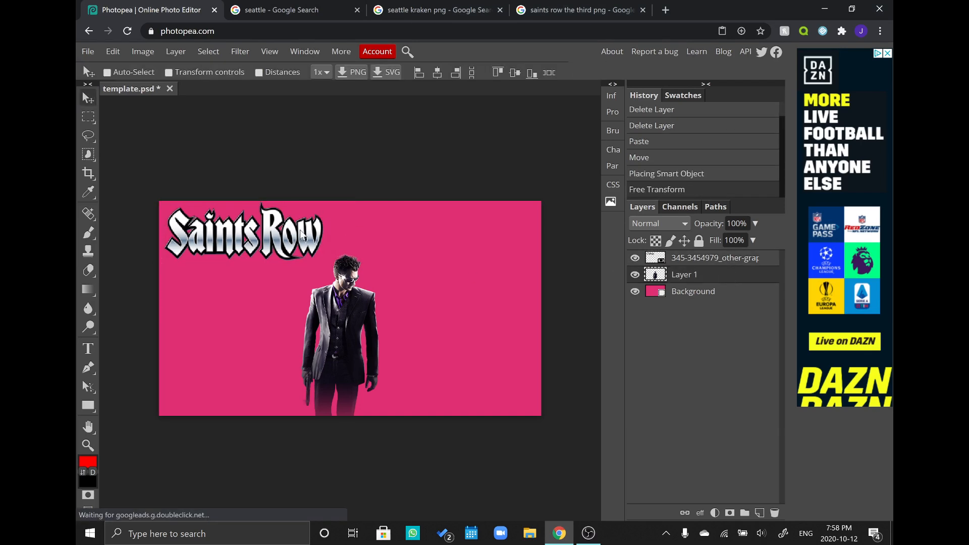
pyautogui.moveTo(300, 233); pyautogui.dragTo(419, 205)
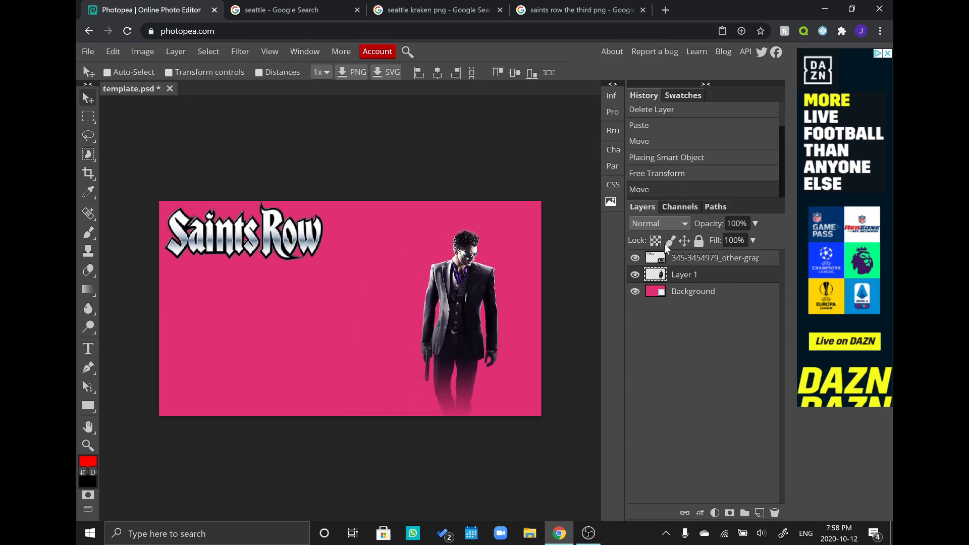
pyautogui.click(718, 259)
pyautogui.moveTo(220, 237); pyautogui.dragTo(241, 235)
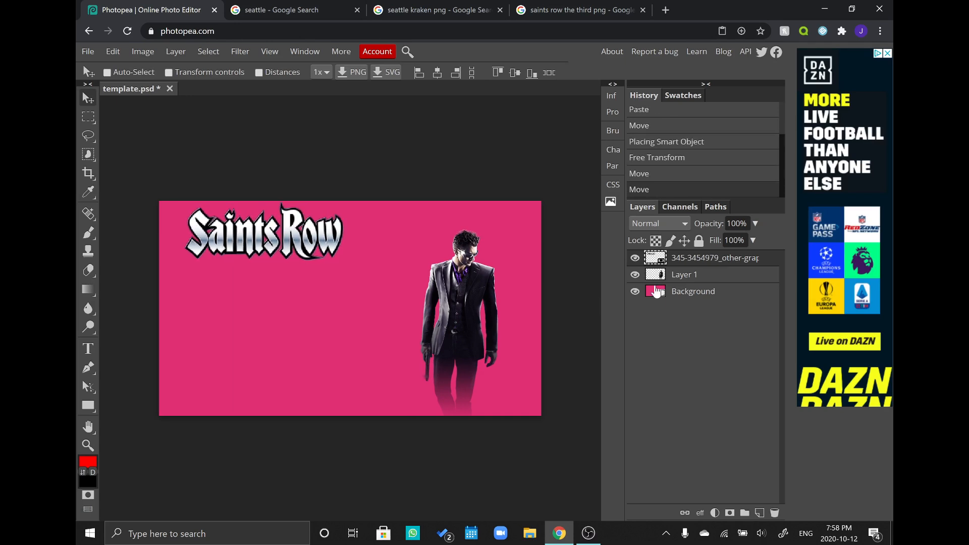
# Move the suited man to just right of the canvas centre and try a red Color Overlay on him, reducing its opacity to 0%.
pyautogui.click(722, 279)
pyautogui.moveTo(460, 307); pyautogui.dragTo(393, 309)
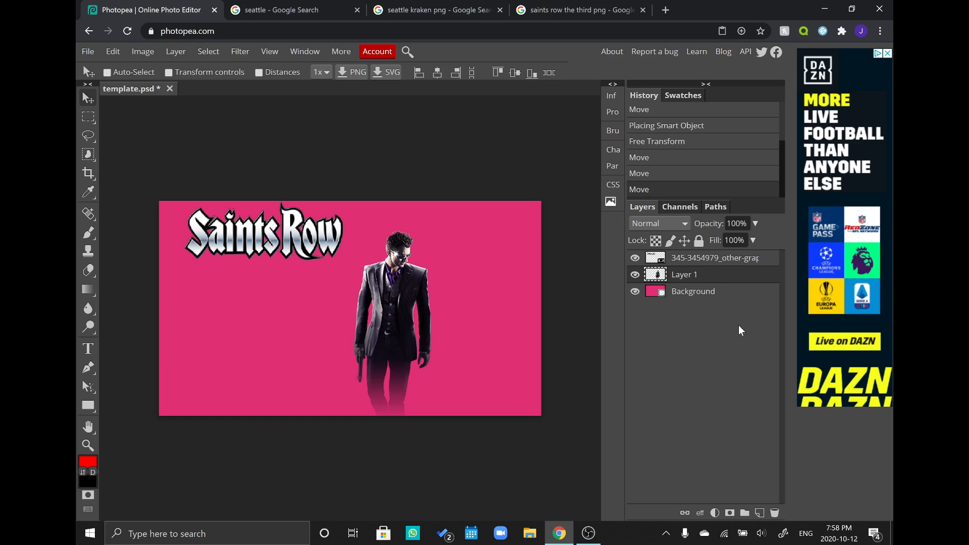
pyautogui.doubleClick(717, 280)
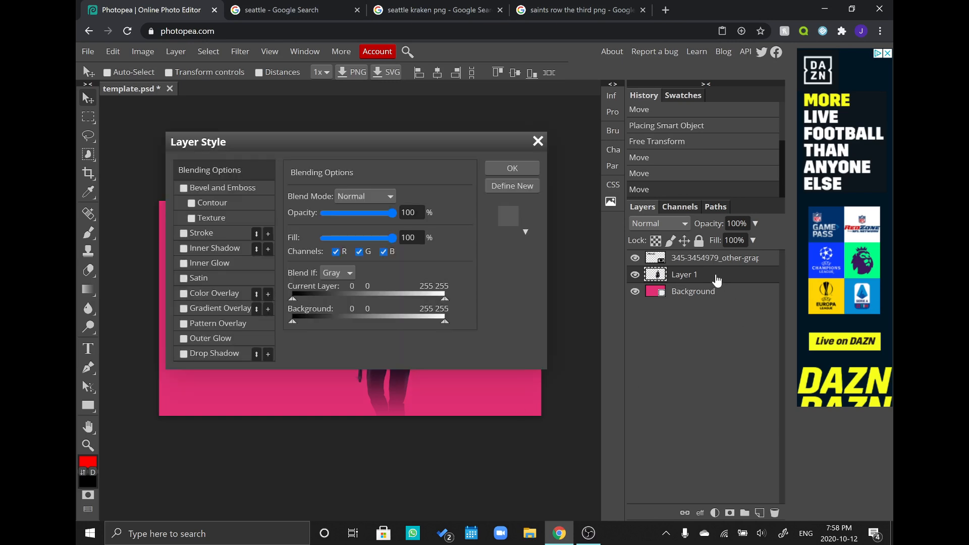
pyautogui.click(243, 294)
pyautogui.moveTo(259, 141); pyautogui.dragTo(577, 82)
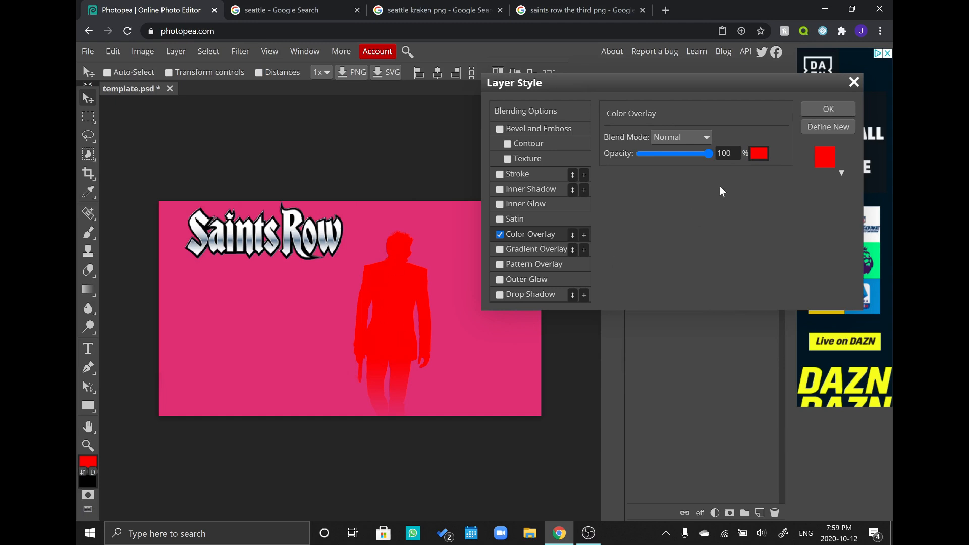
pyautogui.moveTo(661, 150)
pyautogui.mouseDown()
pyautogui.moveTo(646, 154)
pyautogui.moveTo(668, 150)
pyautogui.mouseUp()
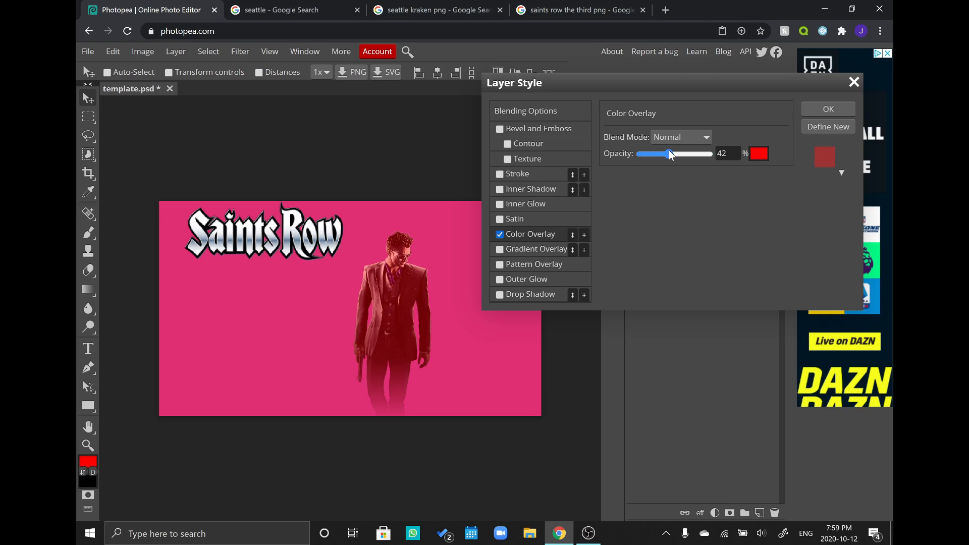
pyautogui.moveTo(668, 150); pyautogui.dragTo(618, 151)
pyautogui.click(758, 154)
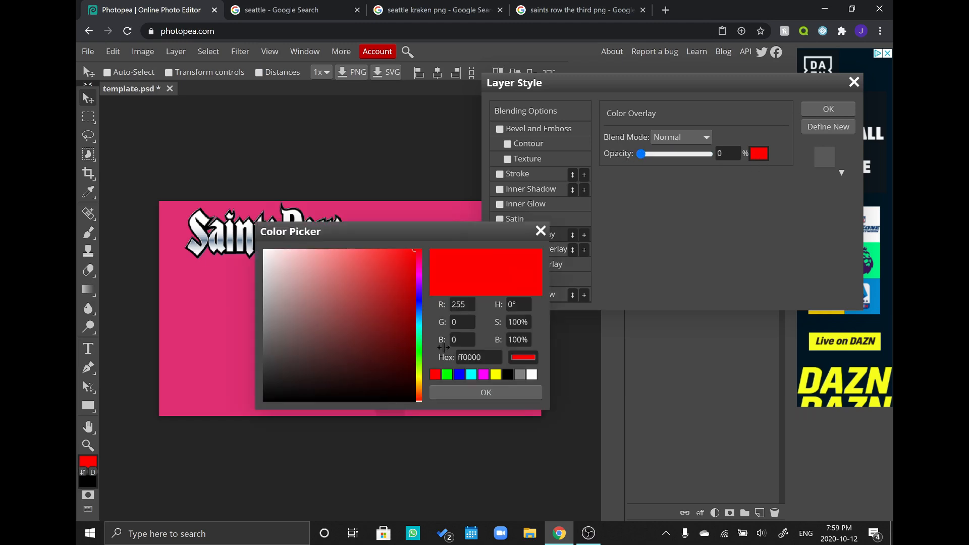
pyautogui.click(510, 390)
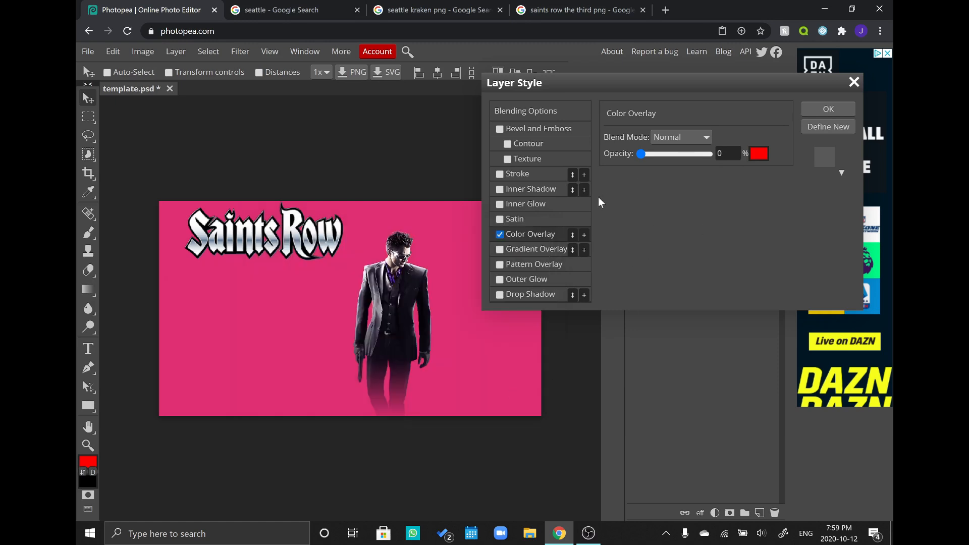
# Add a white outside stroke of 12 px to the suited man and apply the layer style.
pyautogui.click(544, 173)
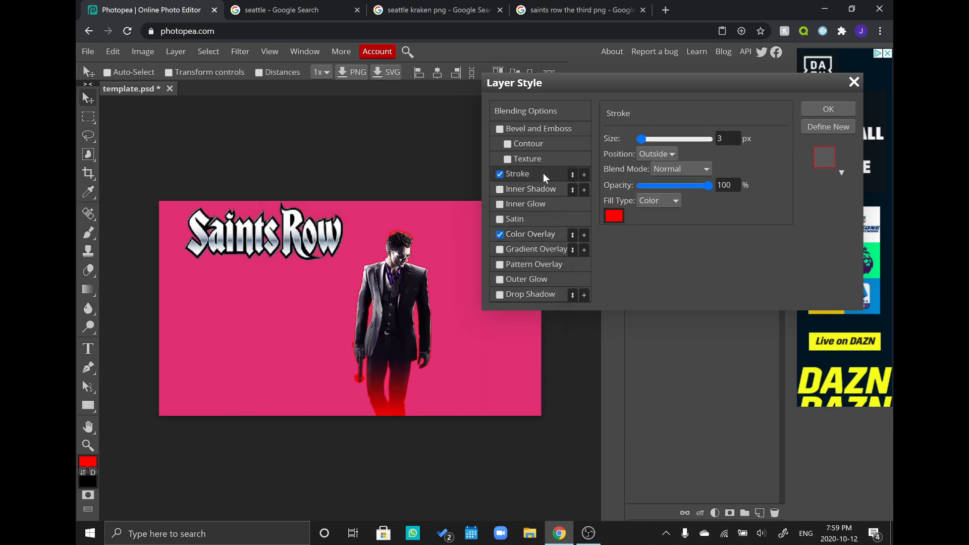
pyautogui.click(613, 216)
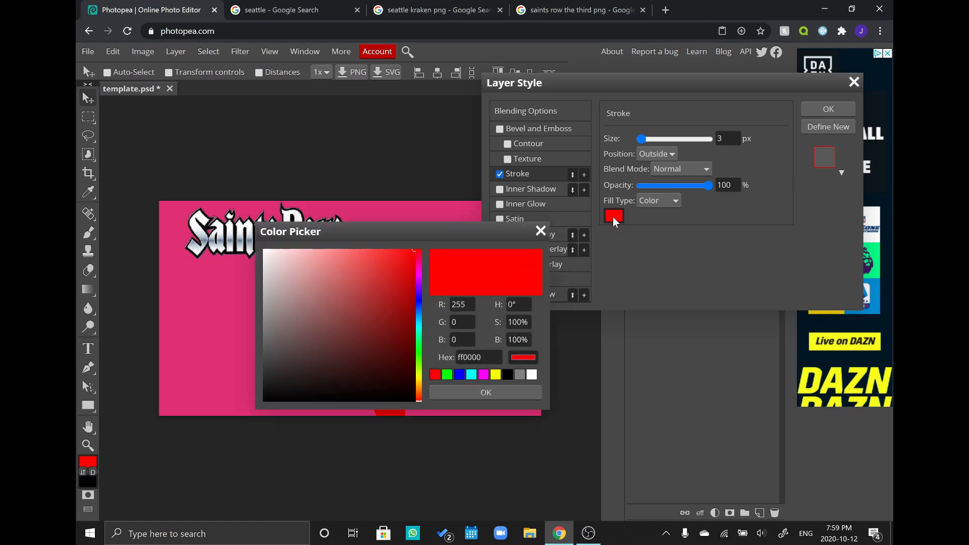
pyautogui.click(532, 375)
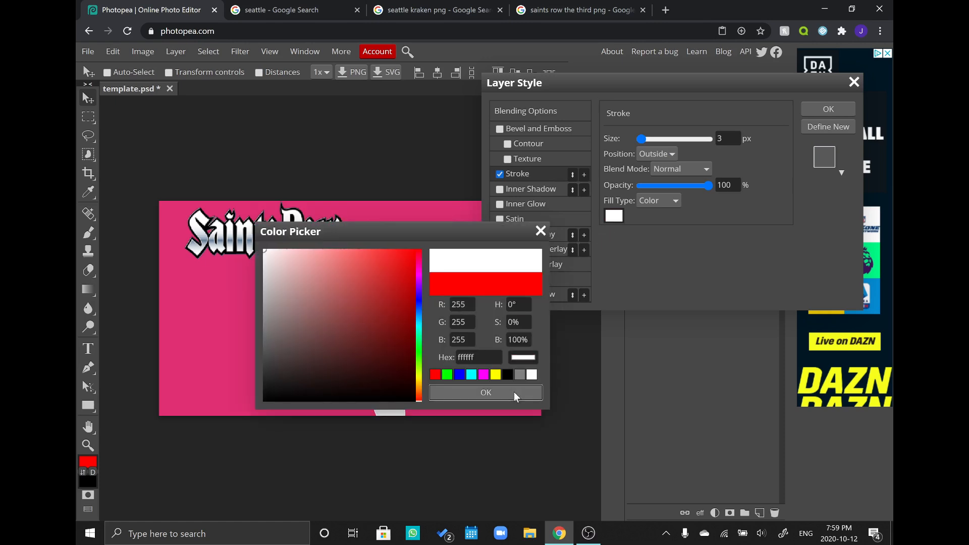
pyautogui.click(514, 392)
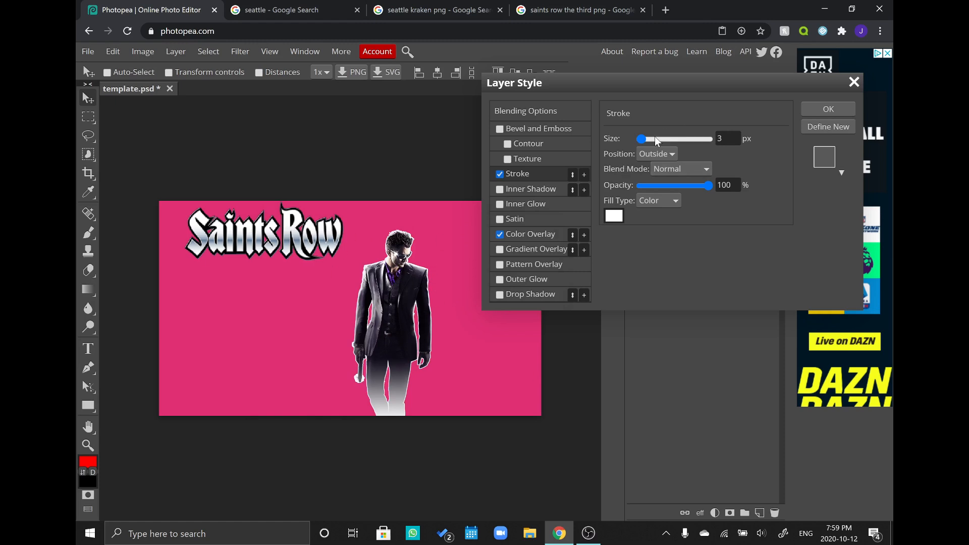
pyautogui.moveTo(642, 138)
pyautogui.mouseDown()
pyautogui.moveTo(677, 143)
pyautogui.moveTo(645, 137)
pyautogui.mouseUp()
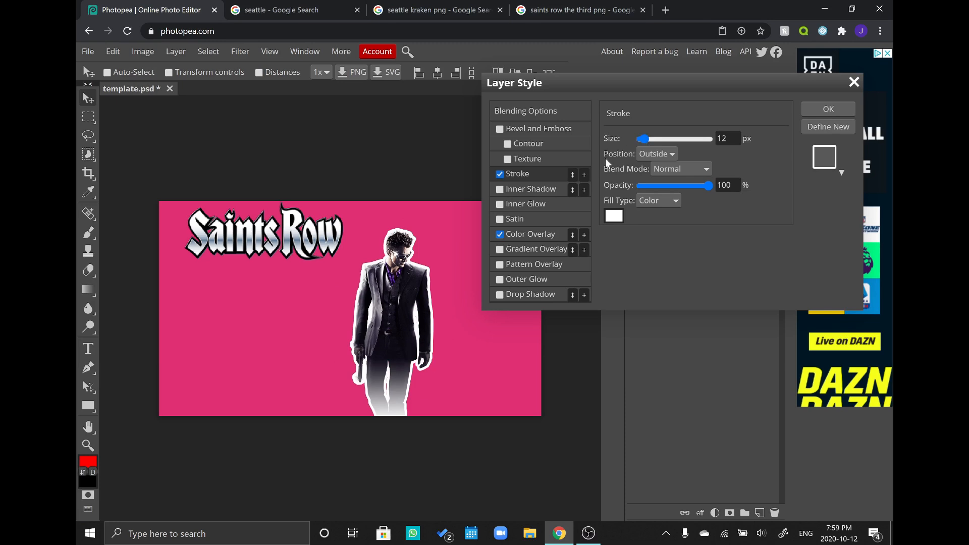
pyautogui.click(840, 108)
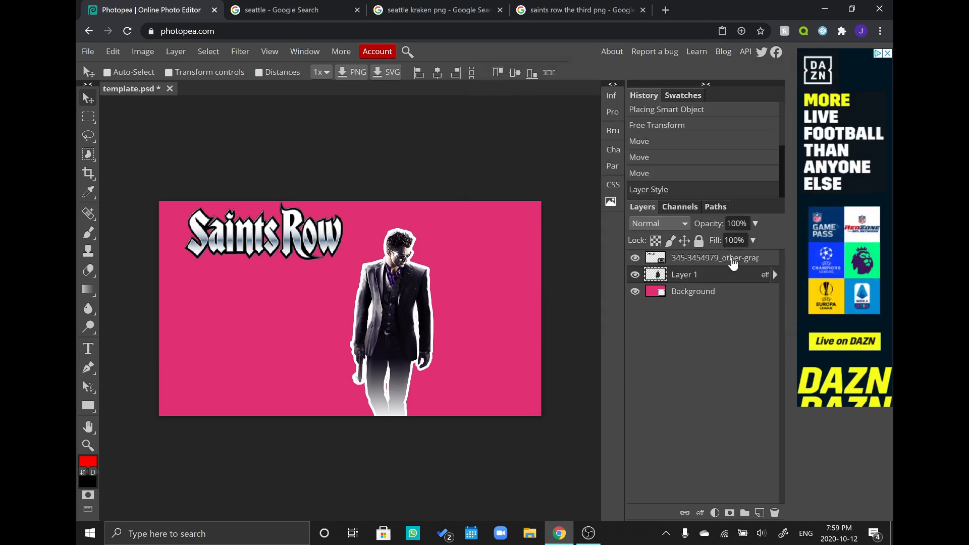
# Add a white outside stroke of 5 px to the Saints Row logo.
pyautogui.click(771, 262)
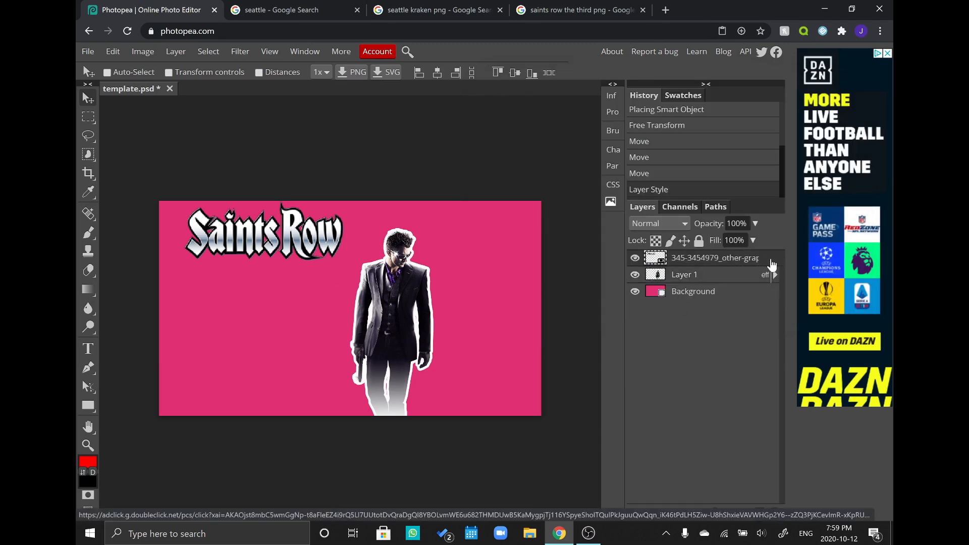
pyautogui.doubleClick(772, 264)
pyautogui.click(548, 174)
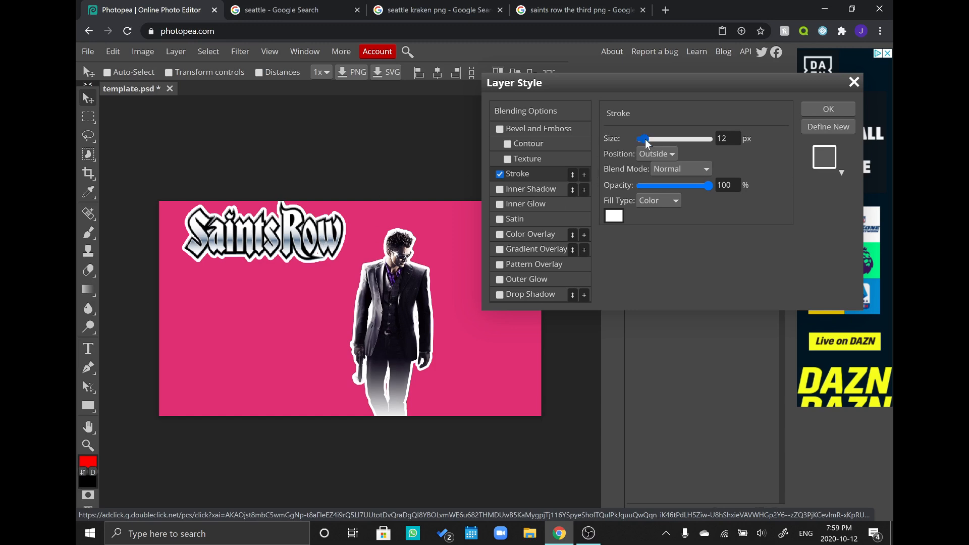
pyautogui.moveTo(644, 139)
pyautogui.mouseDown()
pyautogui.moveTo(613, 134)
pyautogui.moveTo(644, 145)
pyautogui.mouseUp()
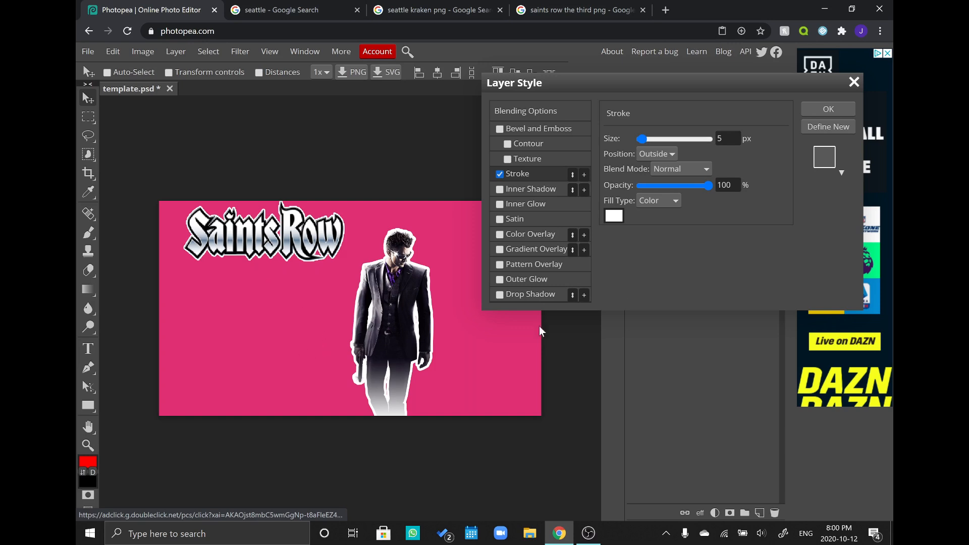
pyautogui.press('Return')
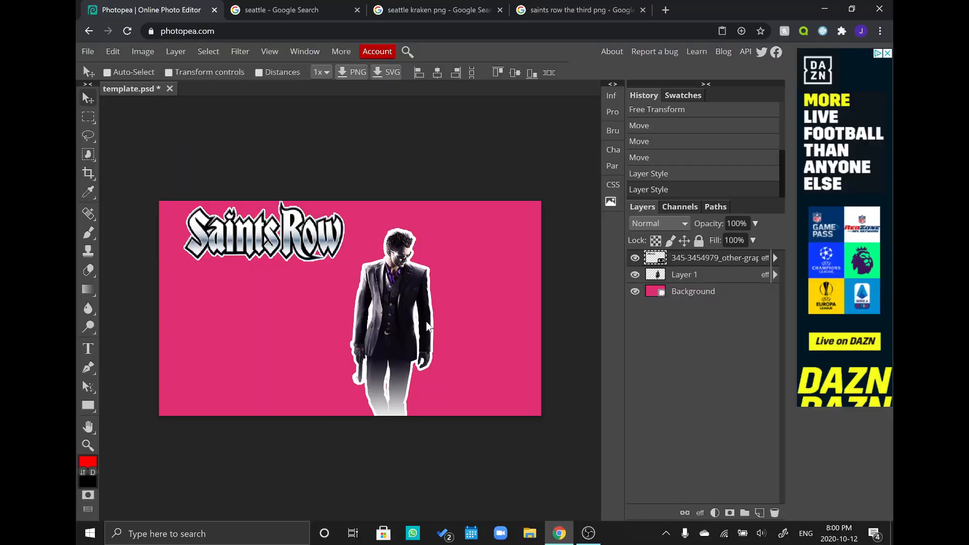
# Return to the Google Images results and search for "saints row the third characters png".
pyautogui.click(612, 5)
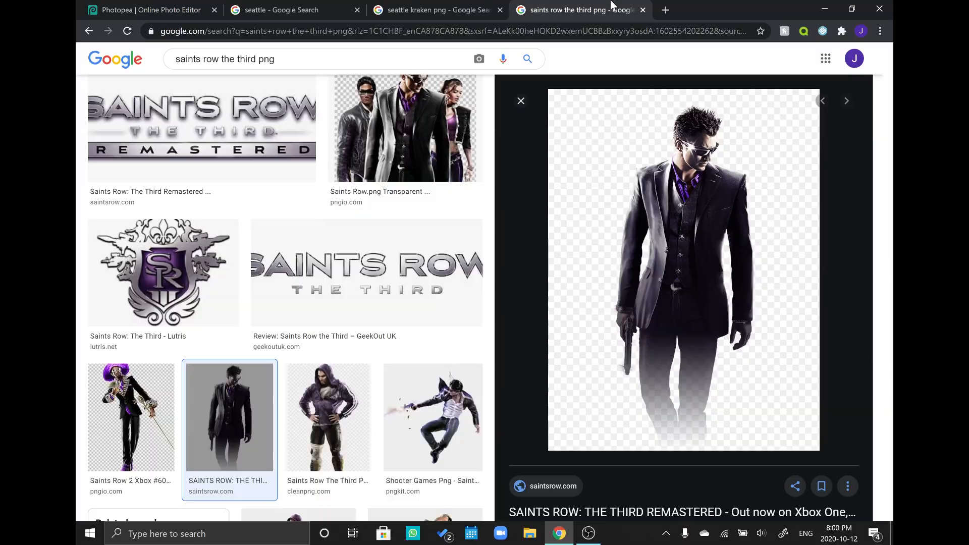
pyautogui.click(520, 101)
pyautogui.write('characters')
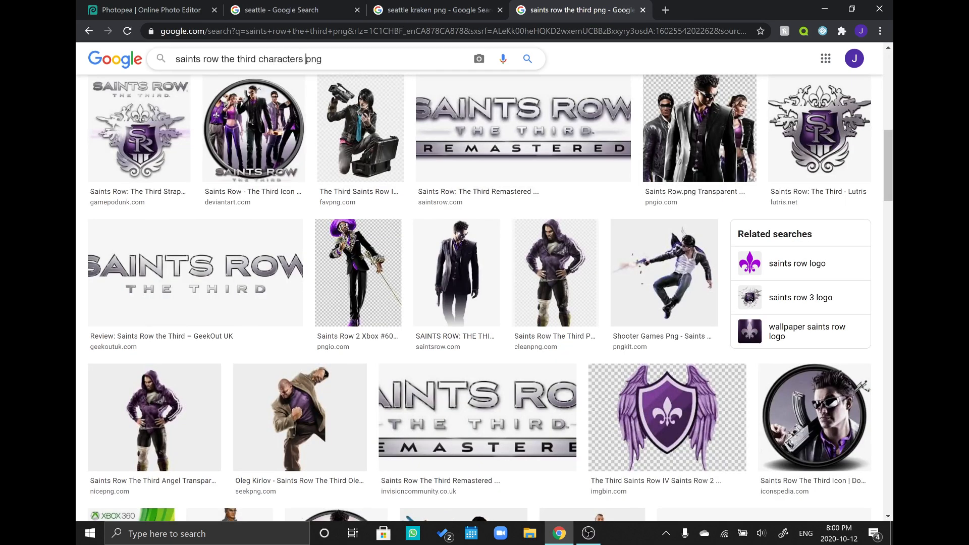
pyautogui.press('Return')
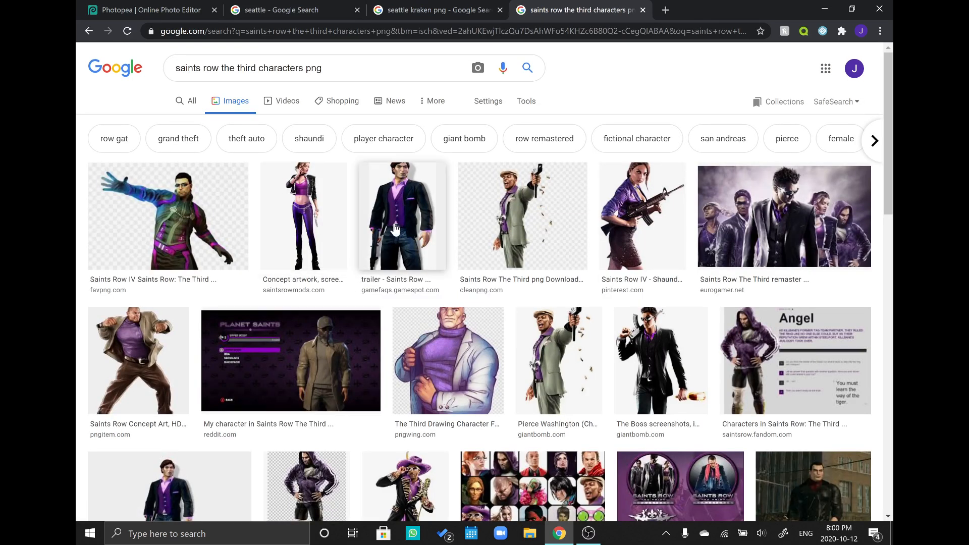
pyautogui.scroll(-1, 395, 229)
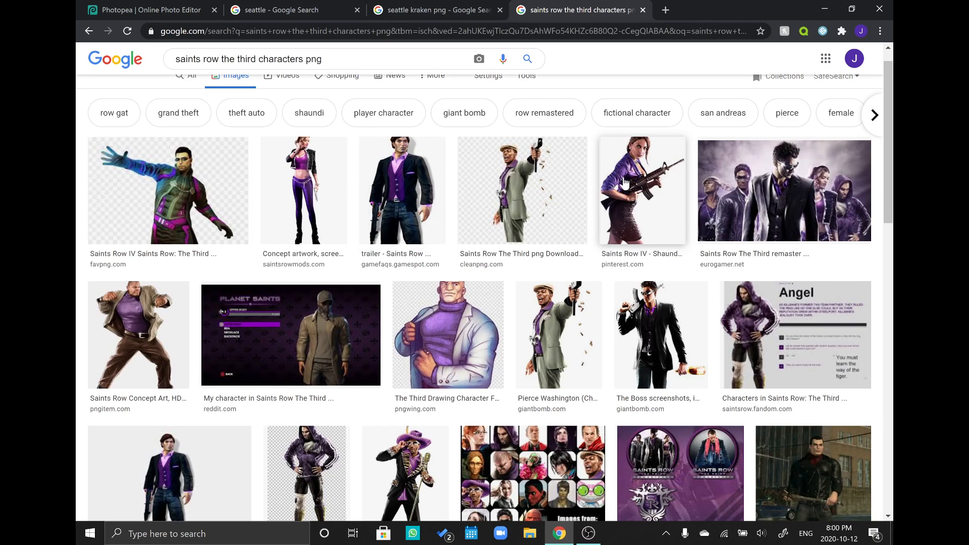
# Preview the character pictures and copy the Giant Bomb image of the man in a cap aiming a pistol.
pyautogui.click(139, 333)
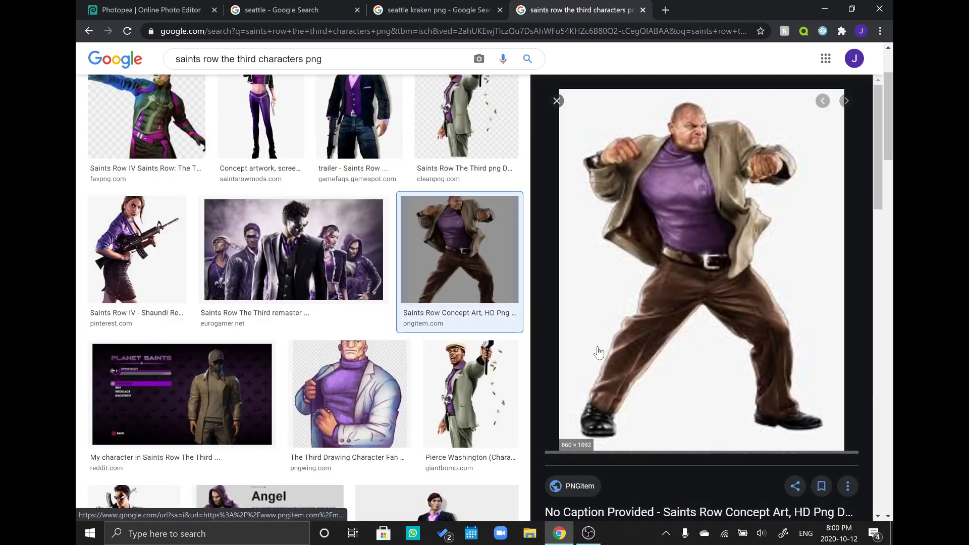
pyautogui.click(556, 103)
pyautogui.click(554, 258)
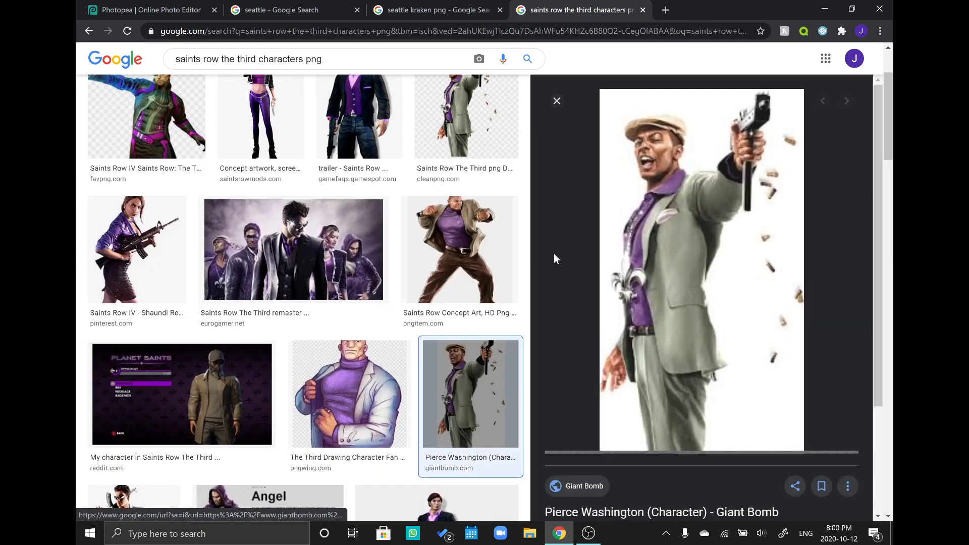
pyautogui.rightClick(612, 252)
pyautogui.click(650, 368)
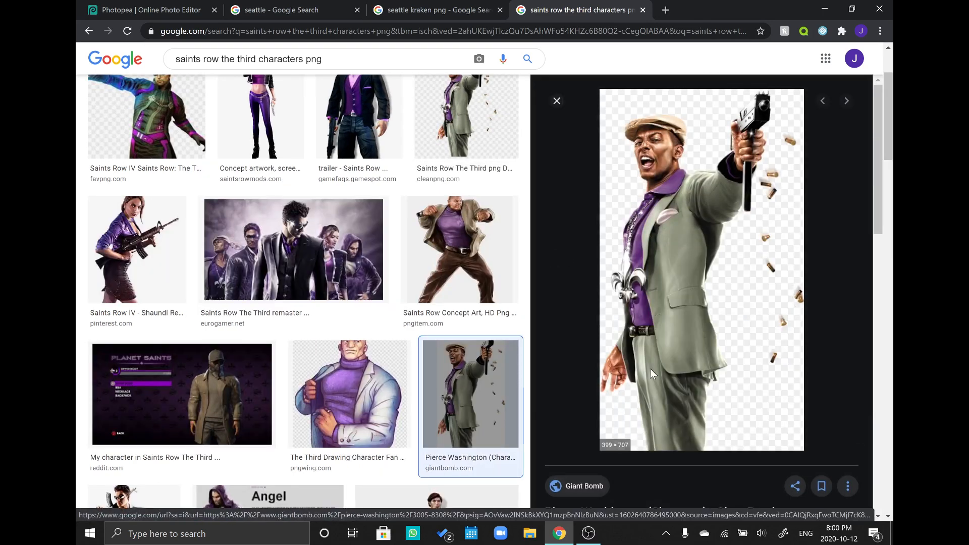
# Switch to Photopea, paste the copied man in the cap and move him below the Saints Row logo.
pyautogui.click(467, 10)
pyautogui.click(164, 9)
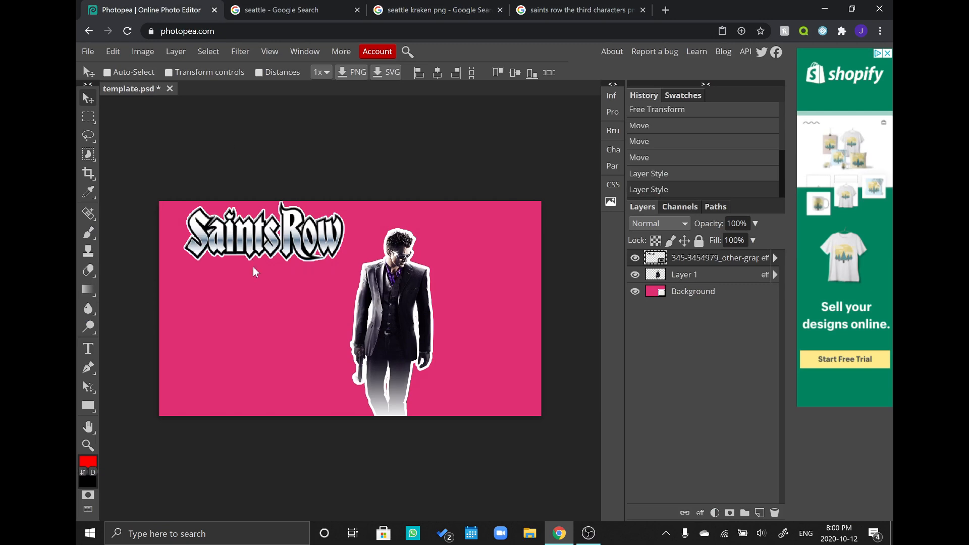
pyautogui.hotkey('ctrl', 'v')
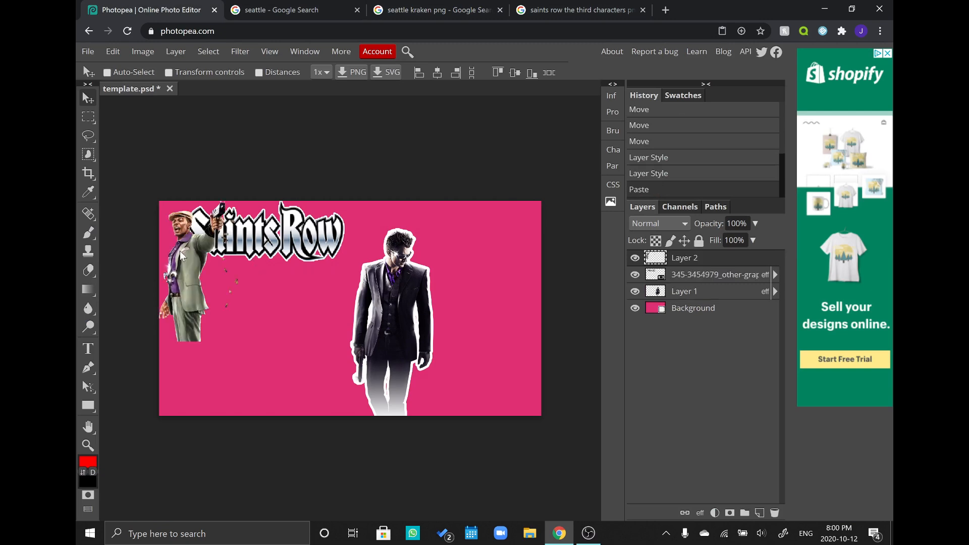
pyautogui.moveTo(183, 255); pyautogui.dragTo(262, 311)
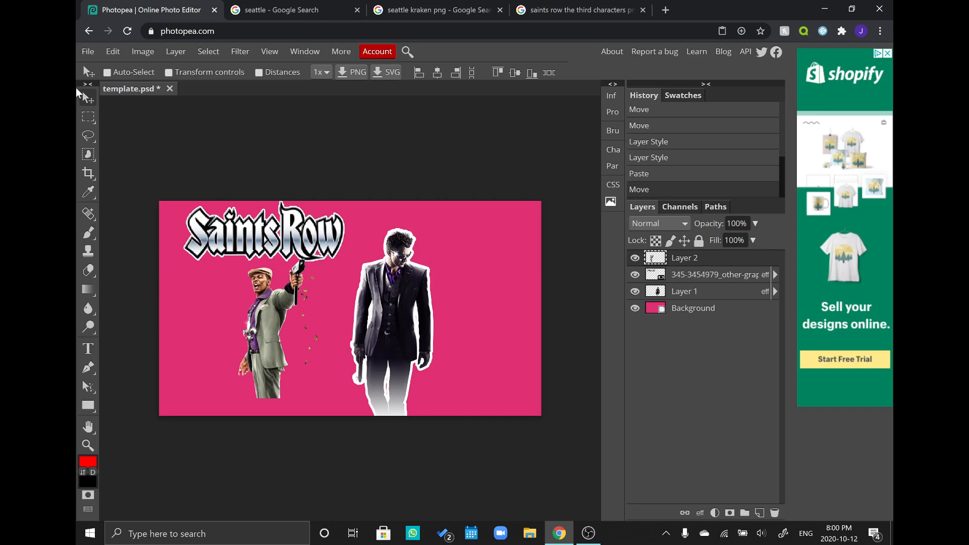
# Try resizing the man in the cap with Free Transform, and delete his layer.
pyautogui.click(109, 52)
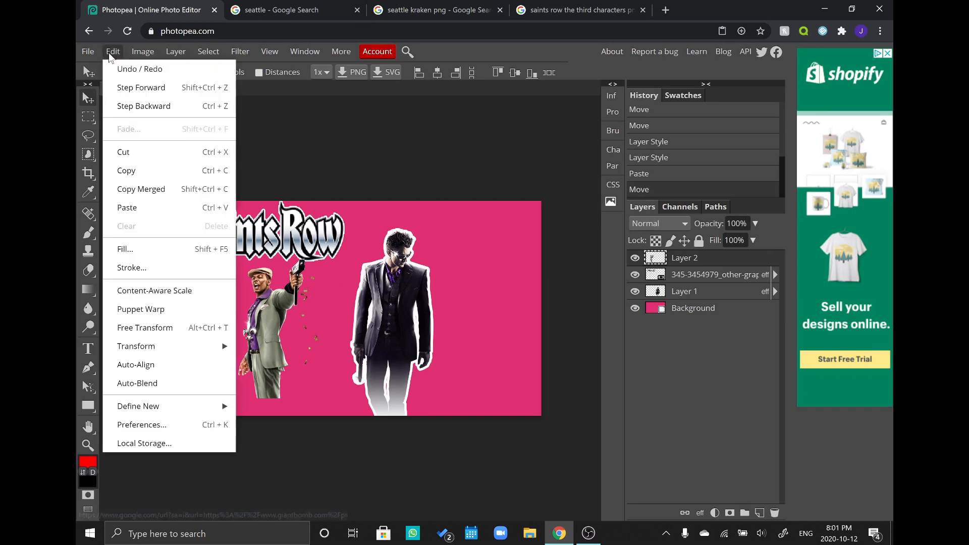
pyautogui.click(157, 326)
pyautogui.moveTo(319, 399); pyautogui.dragTo(342, 399)
pyautogui.press('Delete')
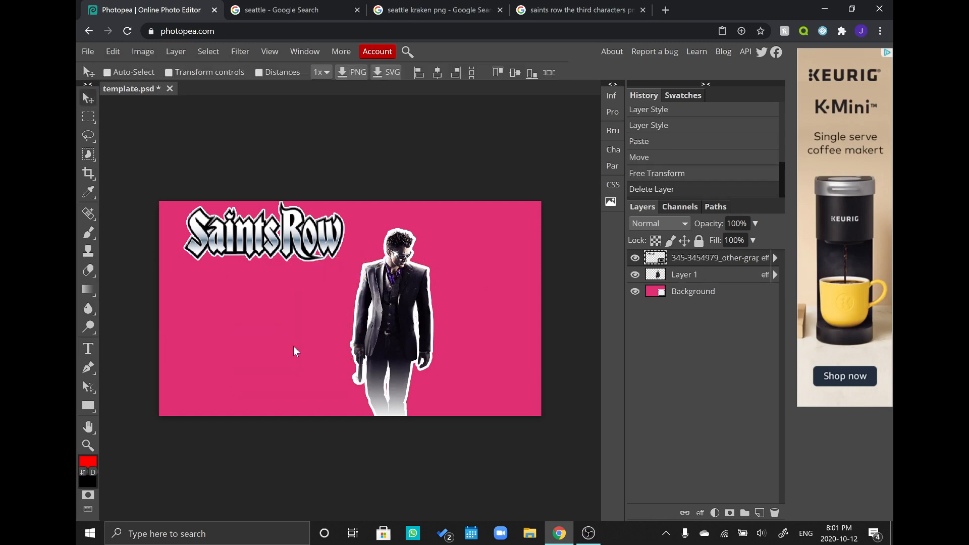
# Paste the man in the cap again, scale him proportionally to about 128% and place him at about X 902 px, Y 599 px.
pyautogui.hotkey('ctrl', 'v')
pyautogui.moveTo(189, 270); pyautogui.dragTo(247, 329)
pyautogui.click(115, 54)
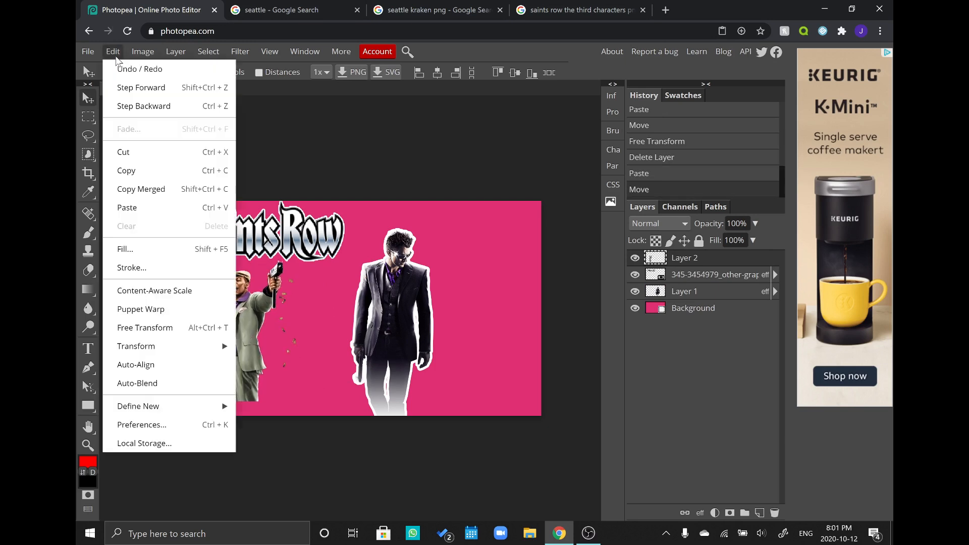
pyautogui.click(170, 331)
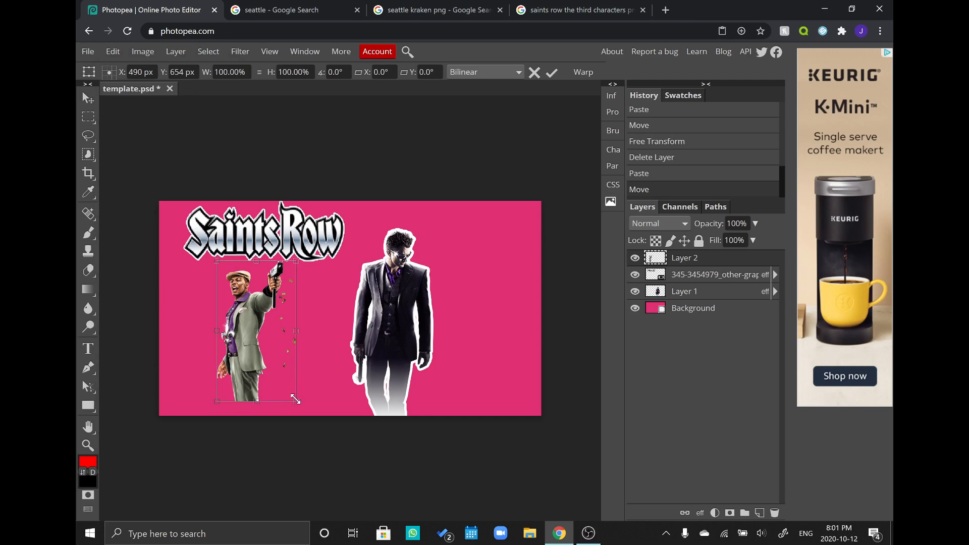
pyautogui.moveTo(295, 398); pyautogui.dragTo(323, 392)
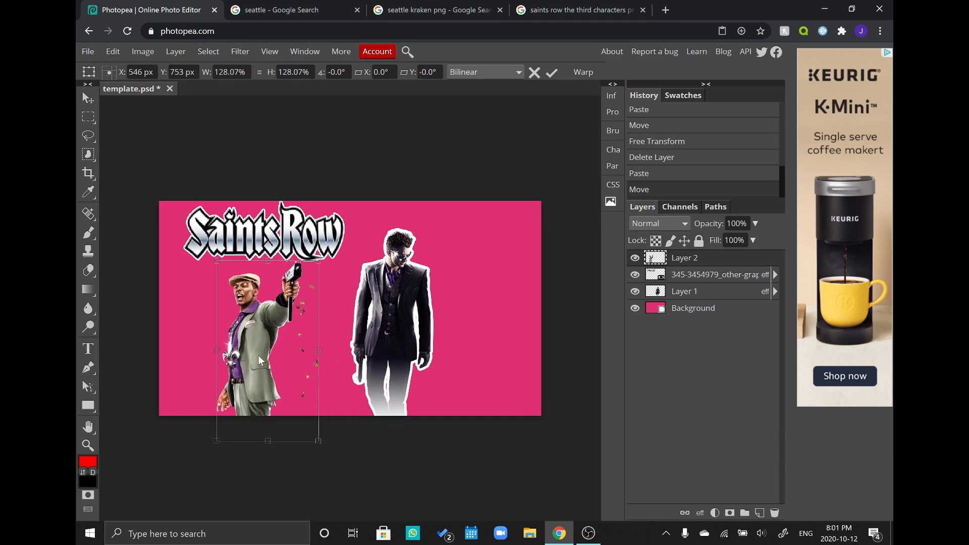
pyautogui.moveTo(271, 347); pyautogui.dragTo(343, 316)
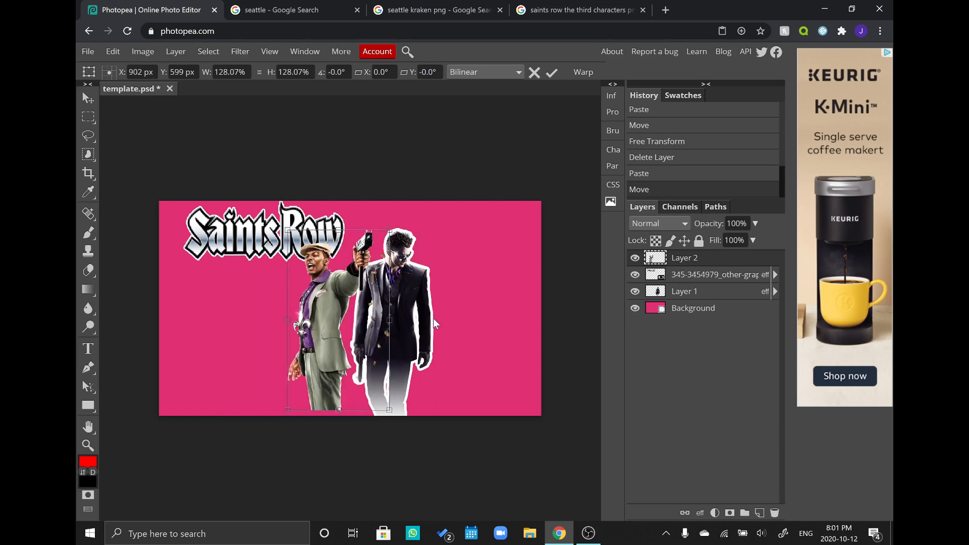
# Delete the suited man's layer and move the man in the cap to the right side of the canvas, down to its lower edge.
pyautogui.click(727, 292)
pyautogui.press('Delete')
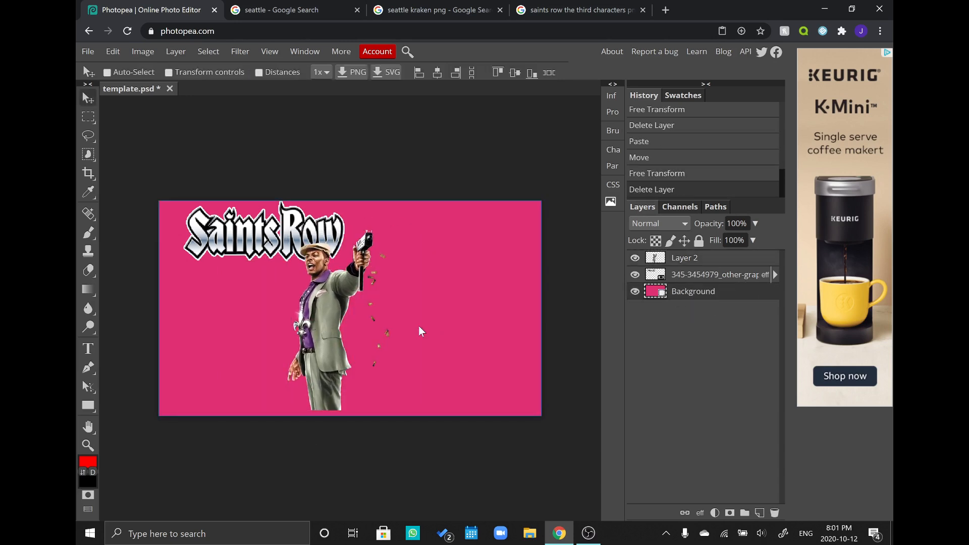
pyautogui.moveTo(334, 308)
pyautogui.mouseDown()
pyautogui.moveTo(383, 307)
pyautogui.moveTo(334, 308)
pyautogui.mouseUp()
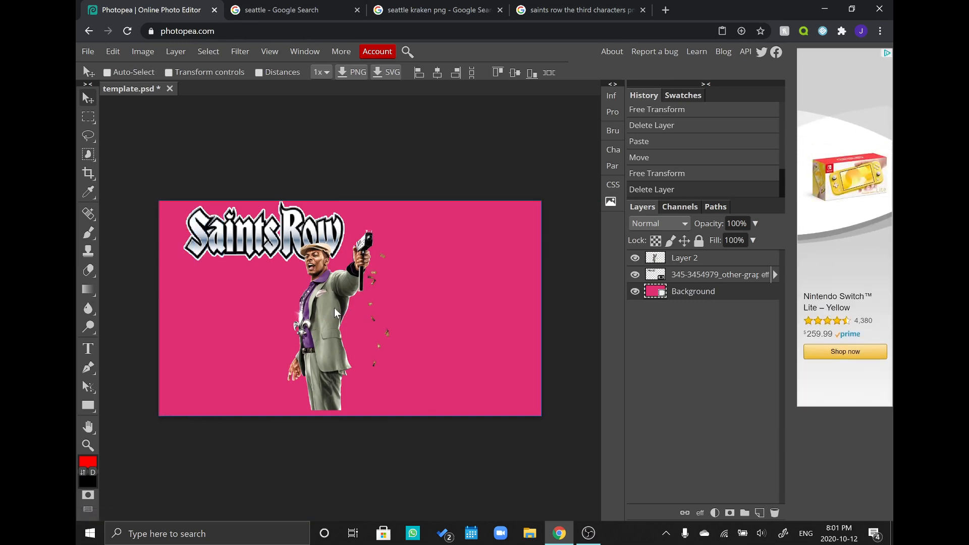
pyautogui.click(696, 260)
pyautogui.moveTo(335, 311); pyautogui.dragTo(440, 324)
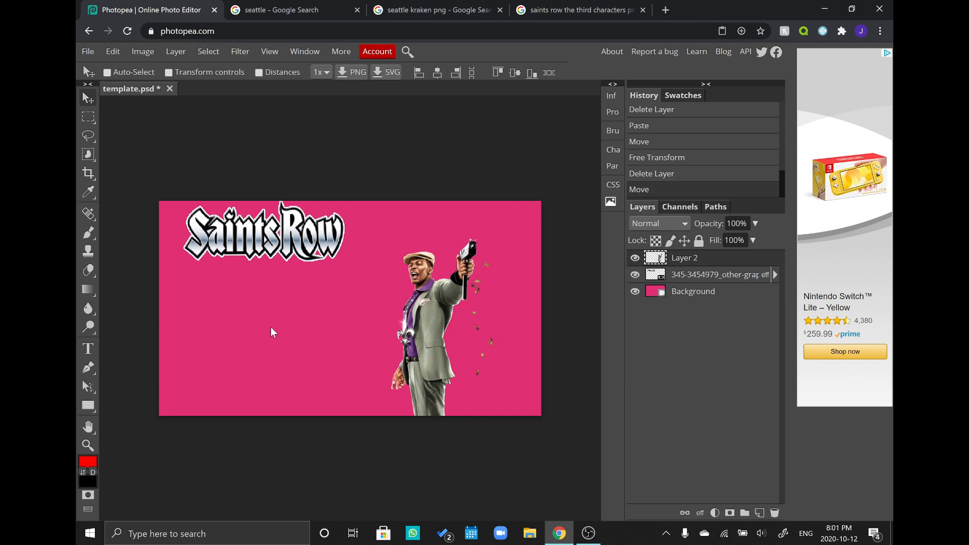
# Place the purple textured image from the Pictures folder as a smart object and order its layer below the pink Background layer.
pyautogui.click(85, 55)
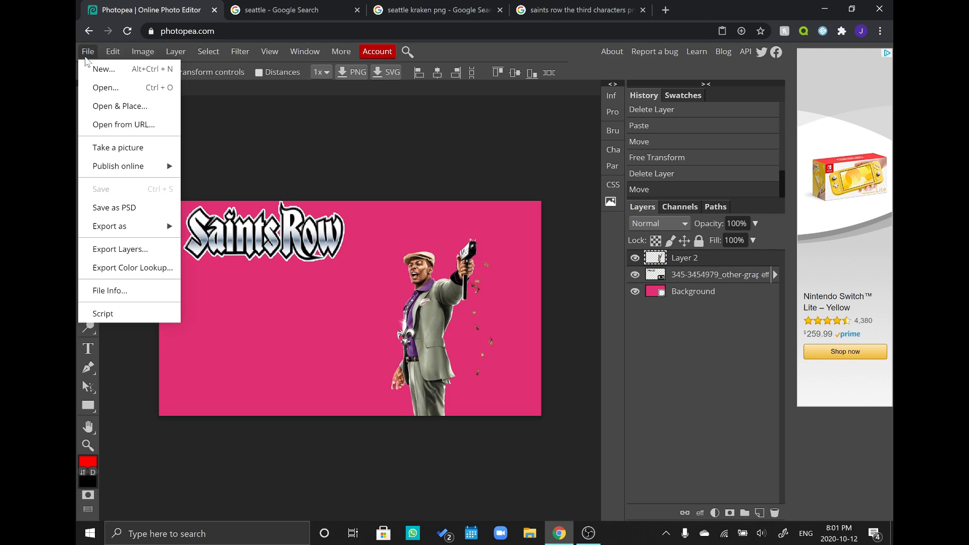
pyautogui.click(112, 109)
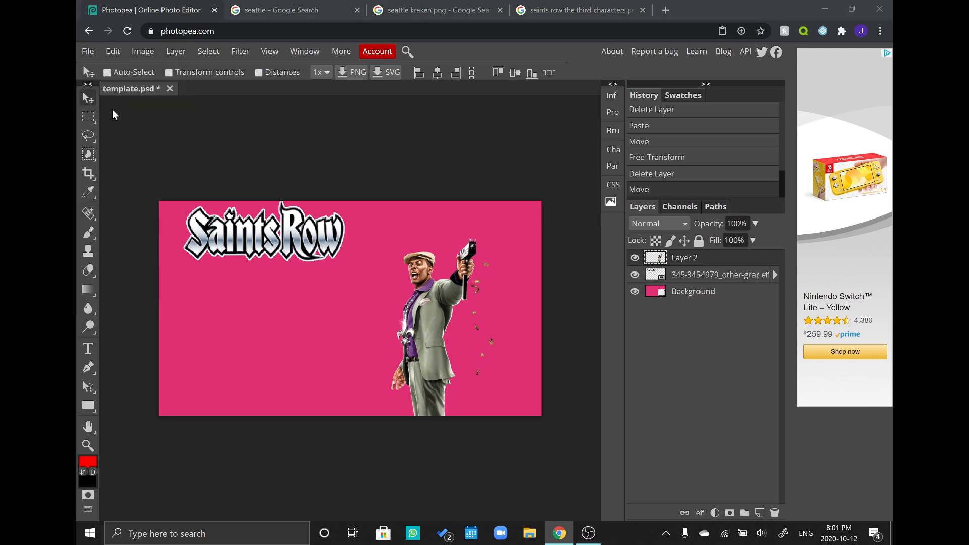
pyautogui.moveTo(440, 75); pyautogui.dragTo(437, 84)
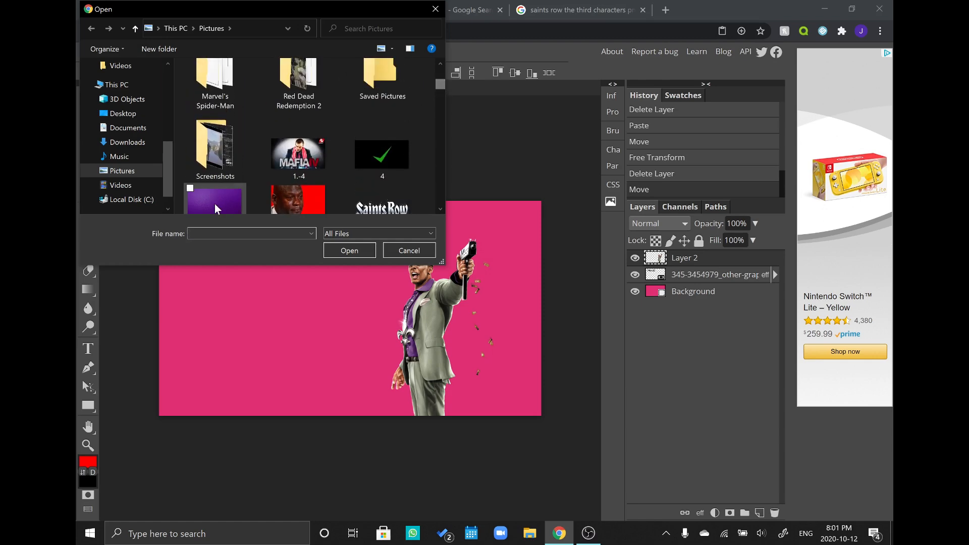
pyautogui.doubleClick(215, 202)
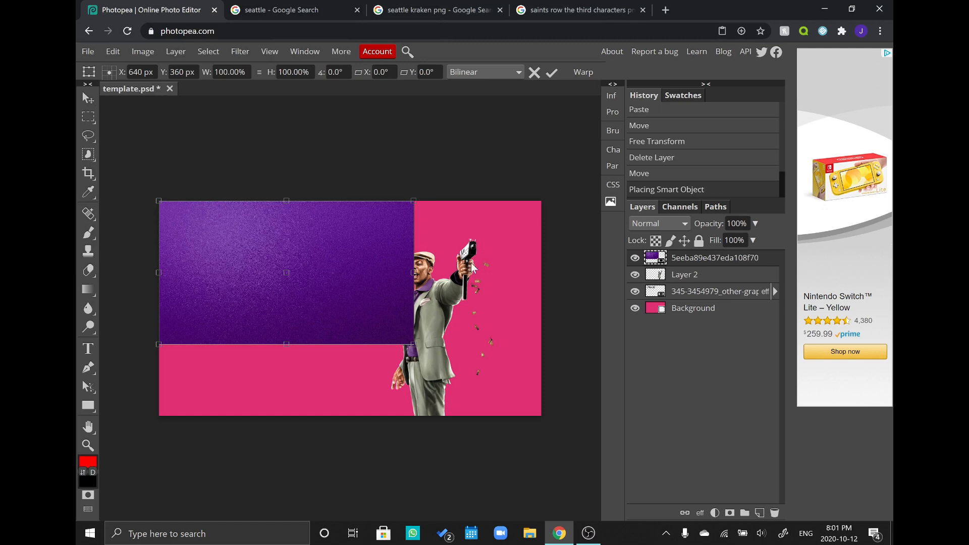
pyautogui.moveTo(331, 285); pyautogui.dragTo(379, 291)
pyautogui.moveTo(708, 262); pyautogui.dragTo(706, 318)
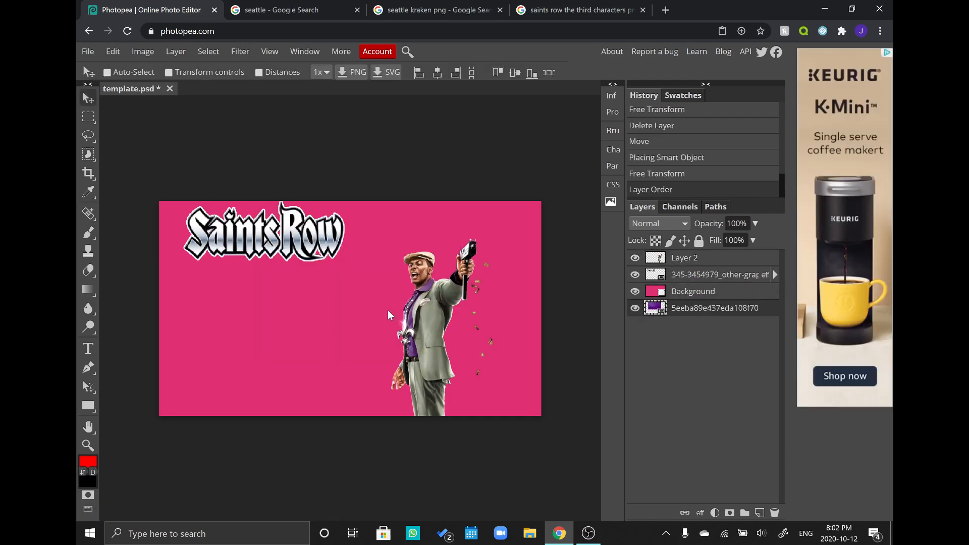
# Delete the pink Background layer and scale the purple image proportionally to 157.5%, positioned to cover the whole canvas.
pyautogui.click(732, 293)
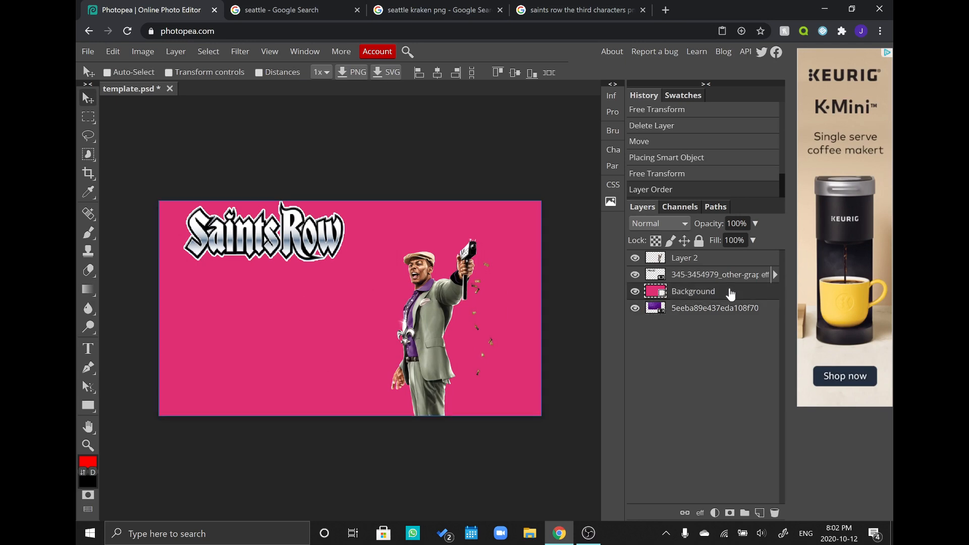
pyautogui.press('Delete')
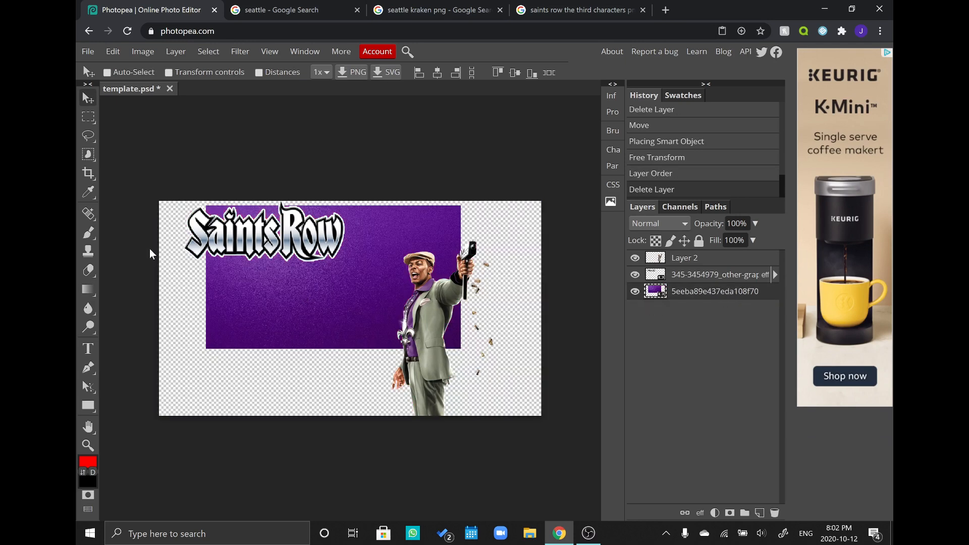
pyautogui.click(110, 52)
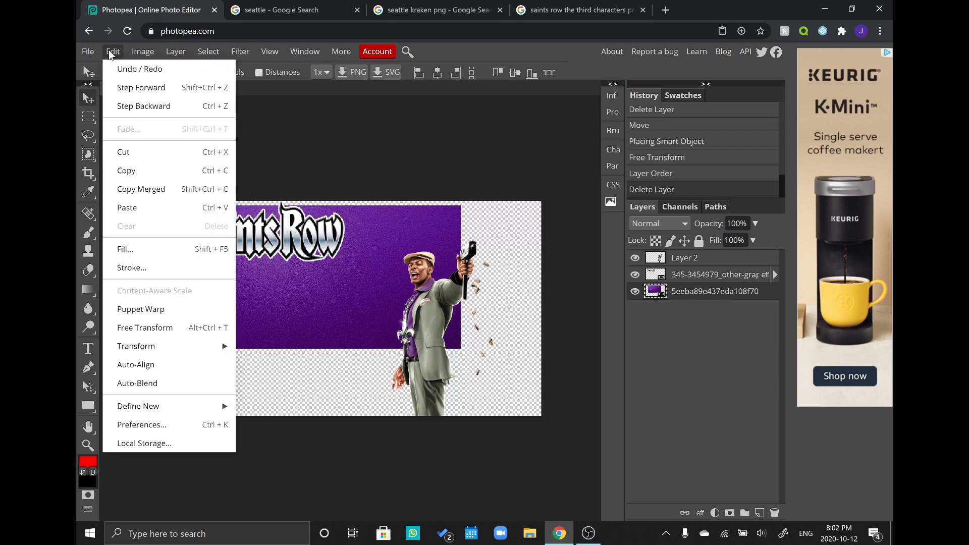
pyautogui.click(201, 326)
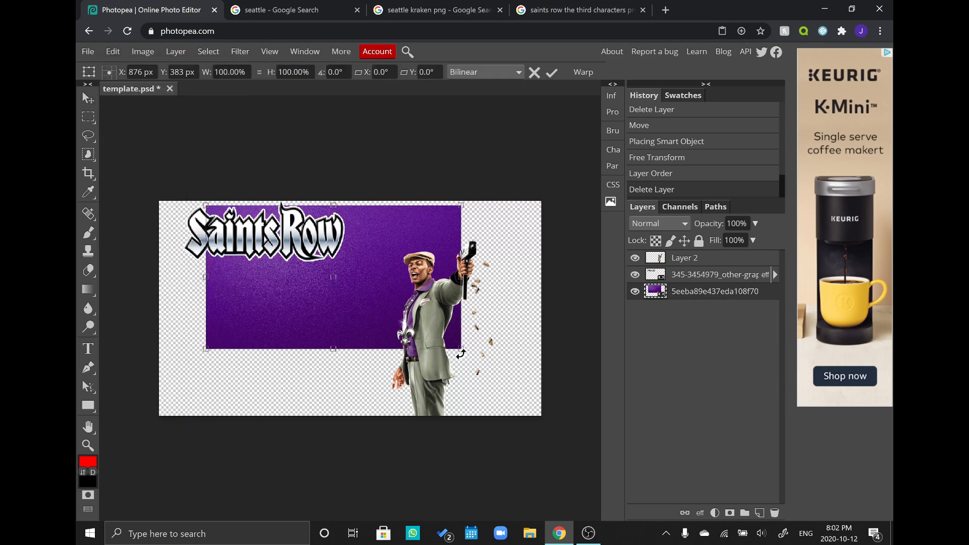
pyautogui.moveTo(460, 347); pyautogui.dragTo(607, 434)
pyautogui.moveTo(313, 323); pyautogui.dragTo(253, 309)
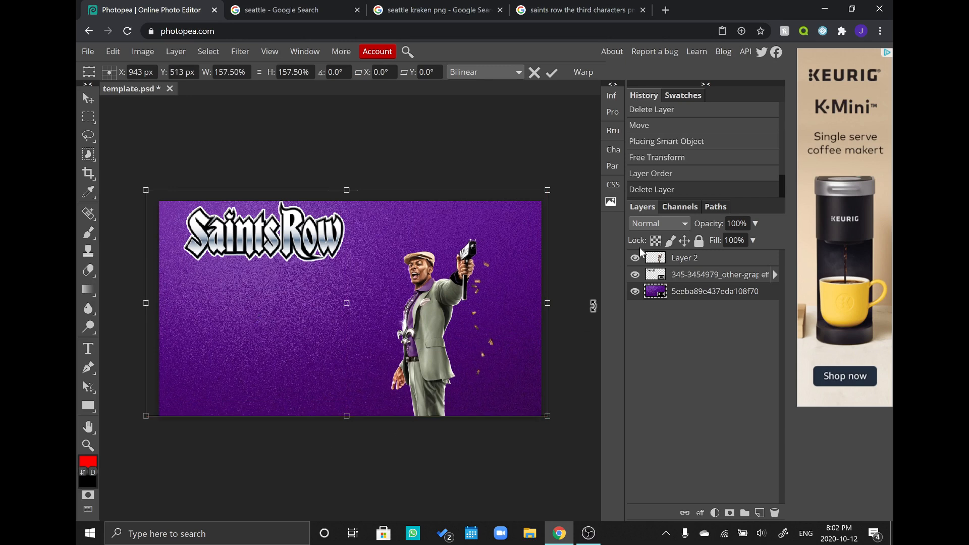
# Move the Saints Row logo slightly right and up over the purple background.
pyautogui.click(742, 277)
pyautogui.moveTo(281, 242); pyautogui.dragTo(288, 245)
pyautogui.moveTo(289, 251); pyautogui.dragTo(299, 242)
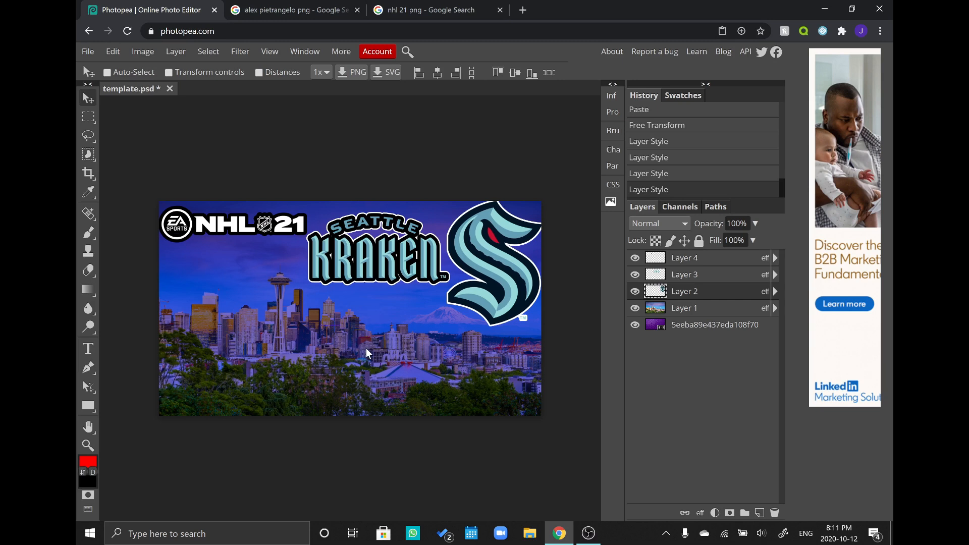
# Set the opacity of the blue Multiply Color Overlay on the Seattle skyline layer to 48%.
pyautogui.click(716, 310)
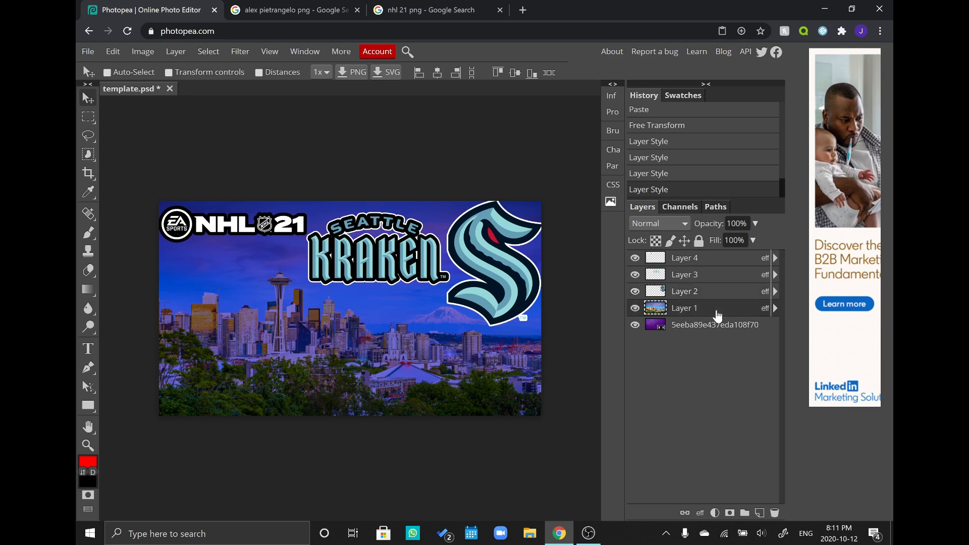
pyautogui.doubleClick(716, 310)
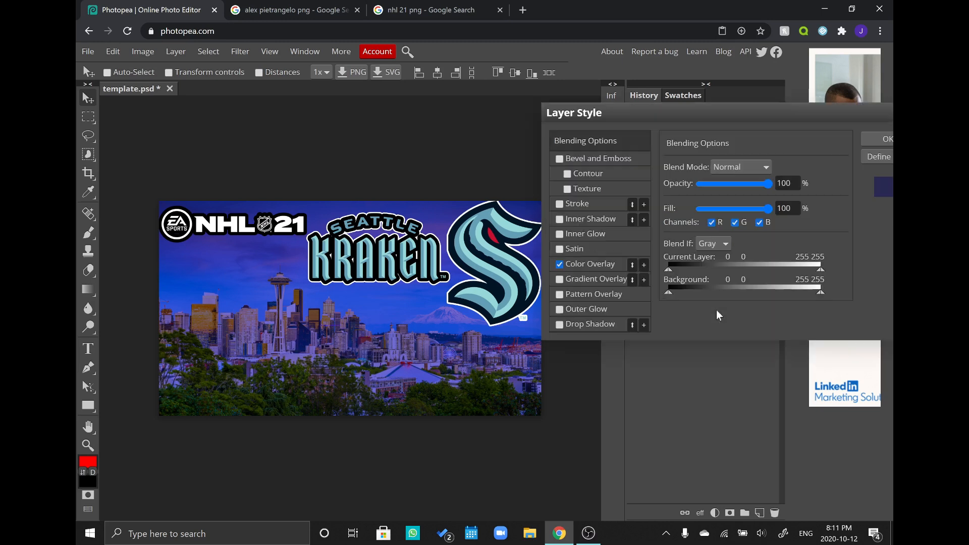
pyautogui.click(617, 264)
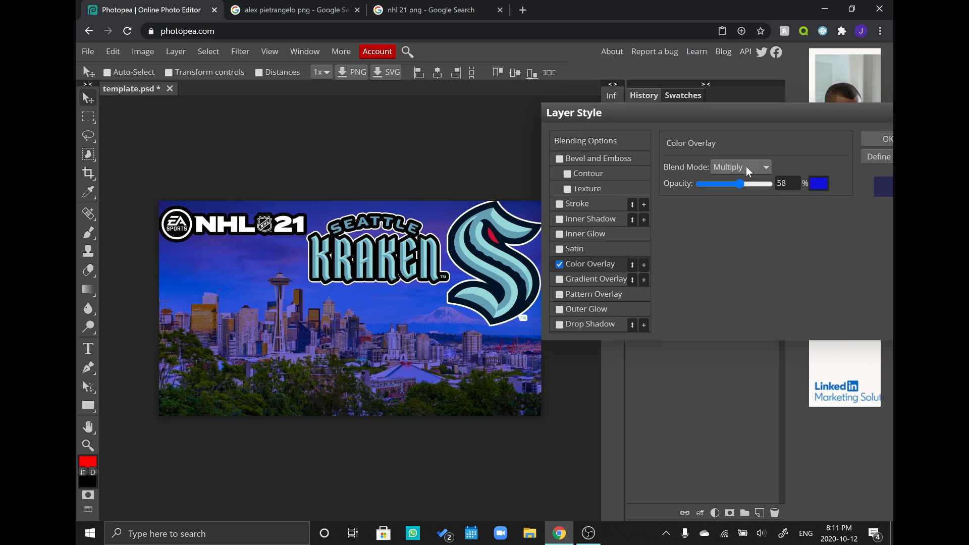
pyautogui.moveTo(698, 108); pyautogui.dragTo(601, 117)
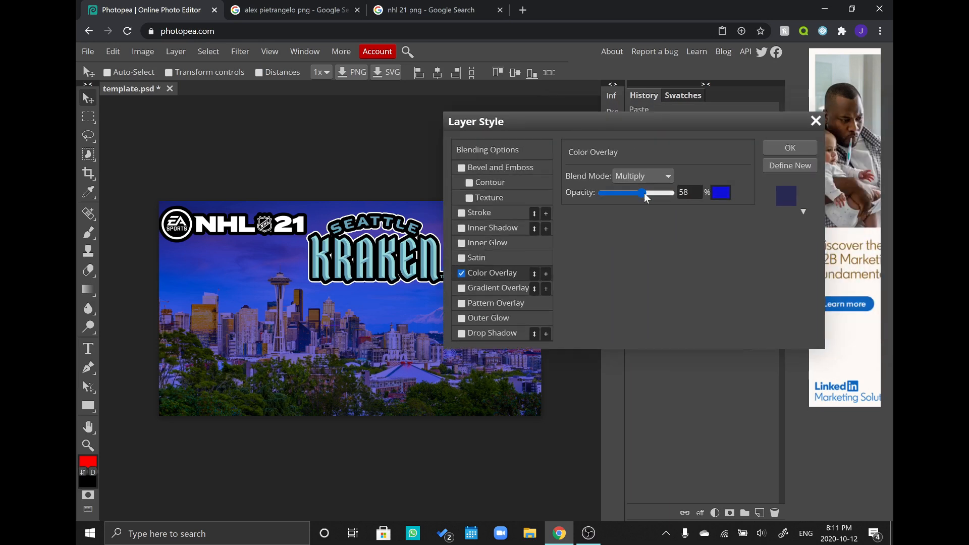
pyautogui.moveTo(646, 196); pyautogui.dragTo(575, 195)
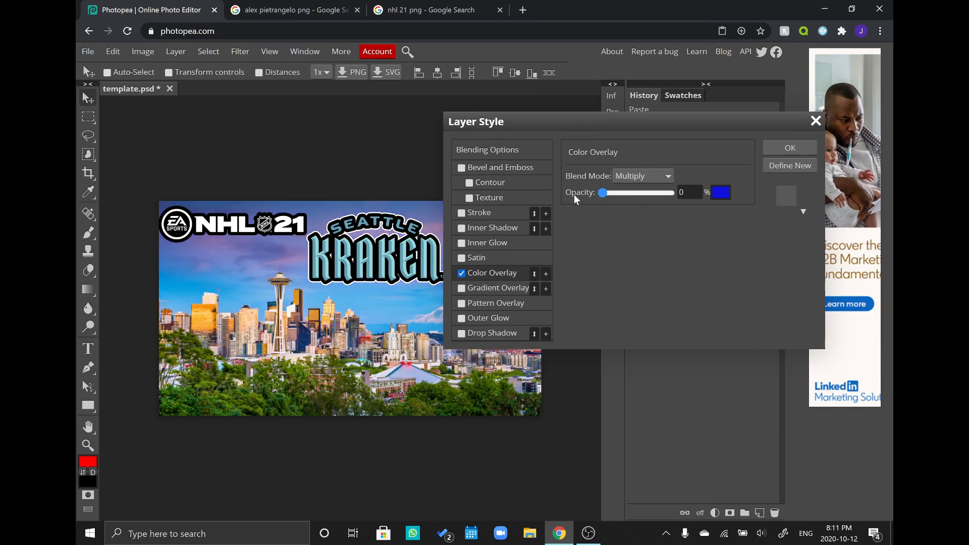
pyautogui.moveTo(582, 126); pyautogui.dragTo(687, 76)
pyautogui.moveTo(704, 150); pyautogui.dragTo(738, 150)
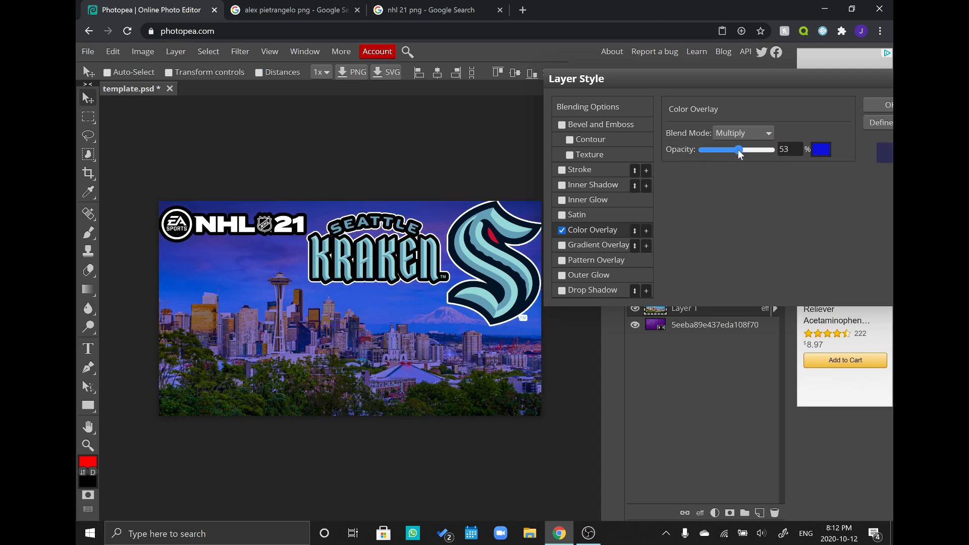
pyautogui.moveTo(740, 154); pyautogui.dragTo(736, 154)
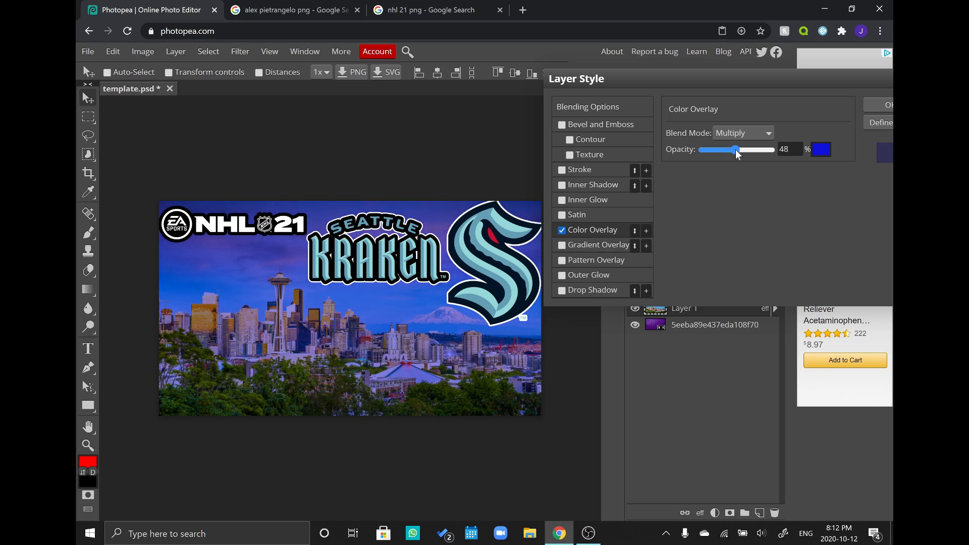
pyautogui.moveTo(747, 75); pyautogui.dragTo(592, 104)
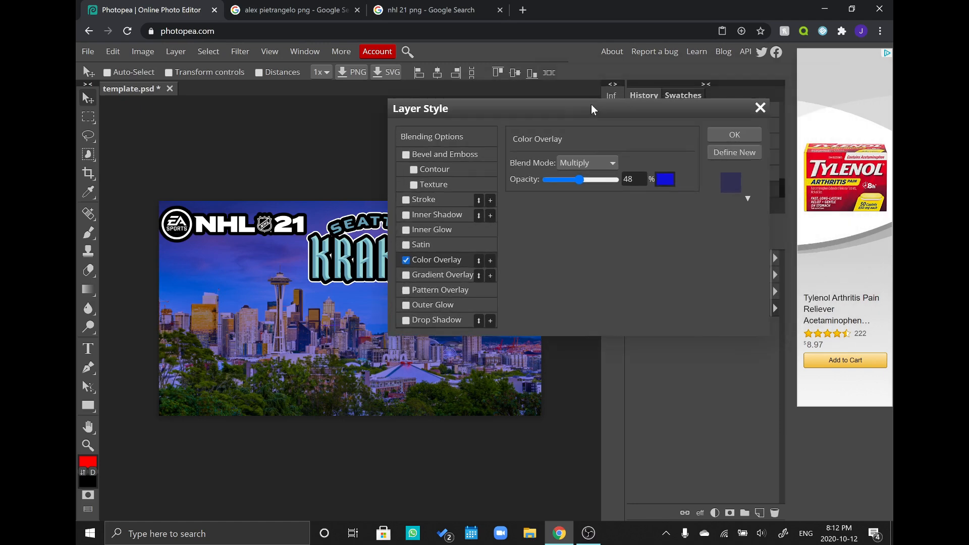
pyautogui.click(735, 135)
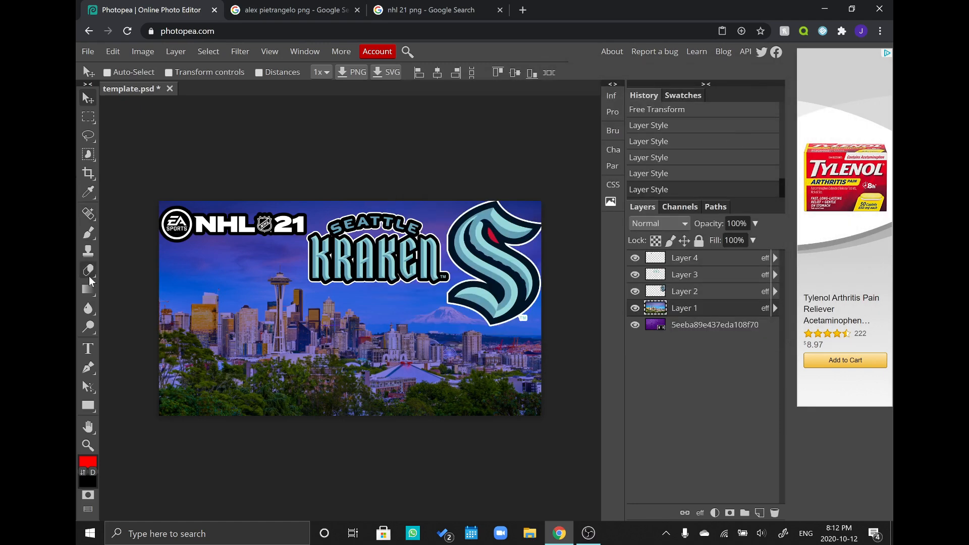
# Start a text layer over the trees in the skyline's lower-left area and set its font to Distant Galaxy.
pyautogui.click(88, 348)
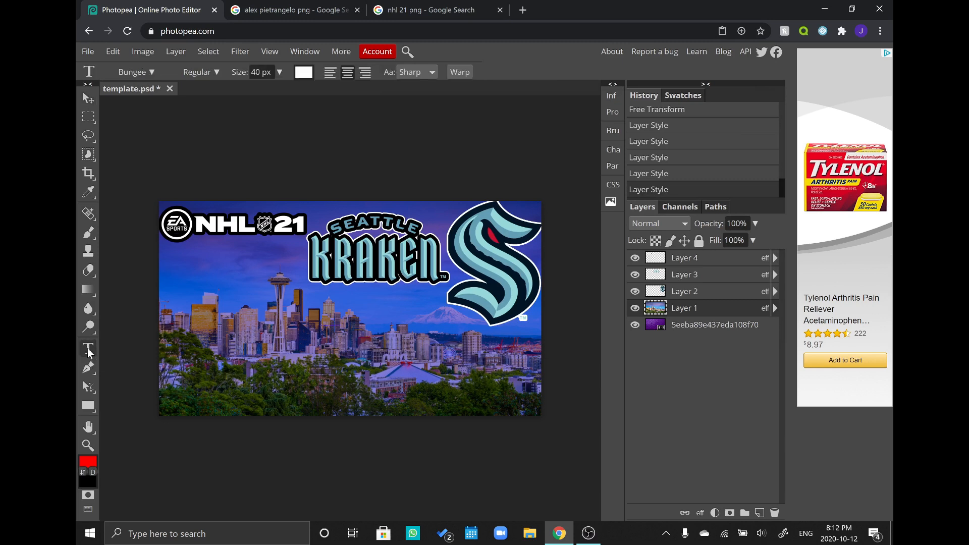
pyautogui.click(246, 371)
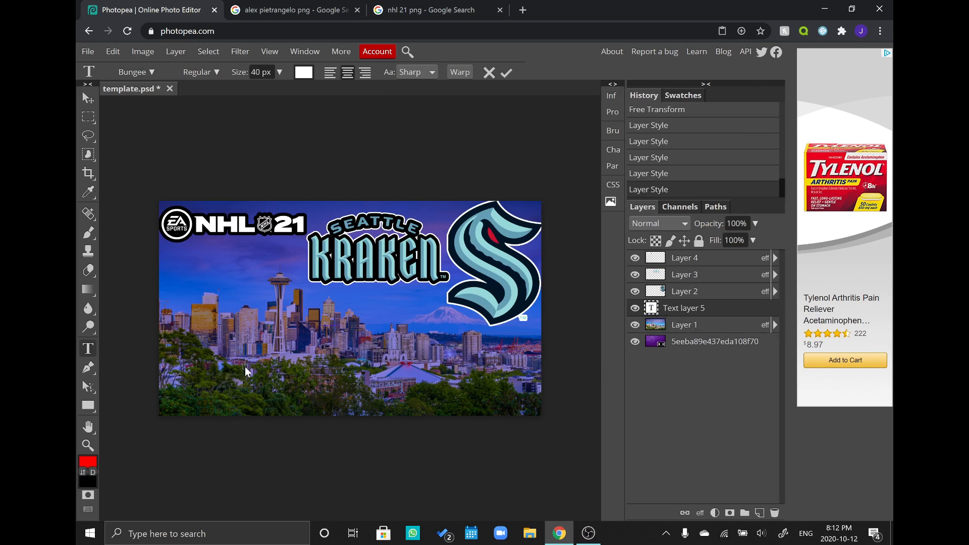
pyautogui.moveTo(245, 368); pyautogui.dragTo(191, 383)
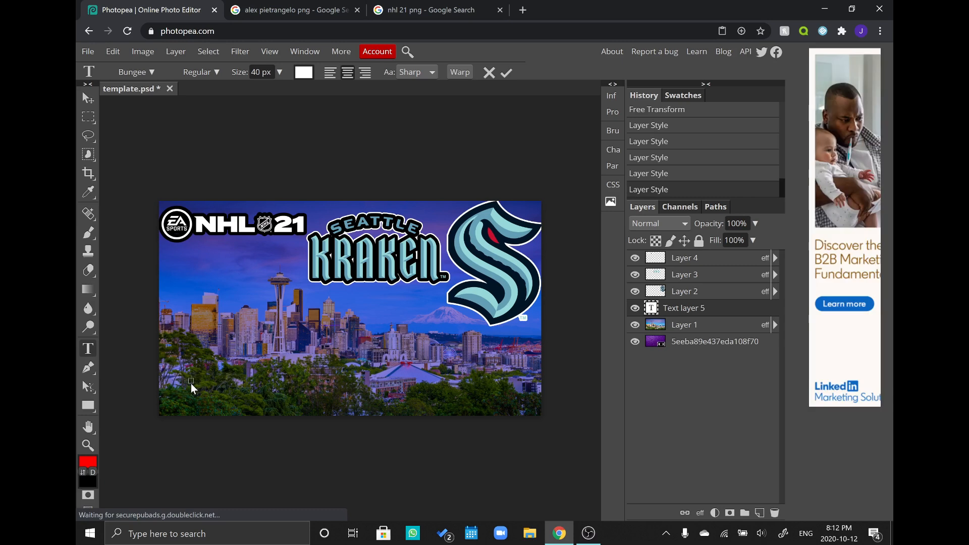
pyautogui.click(150, 71)
pyautogui.write('galax')
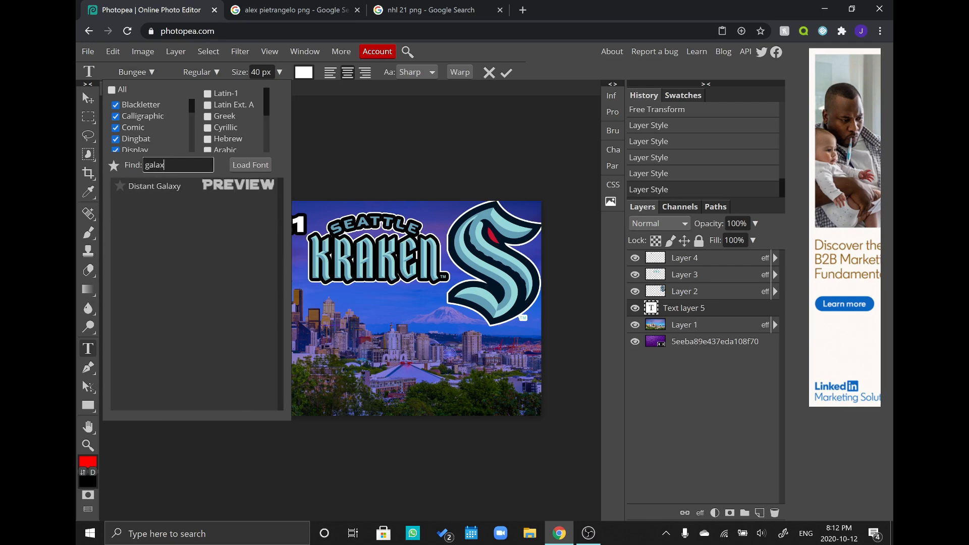
pyautogui.click(243, 186)
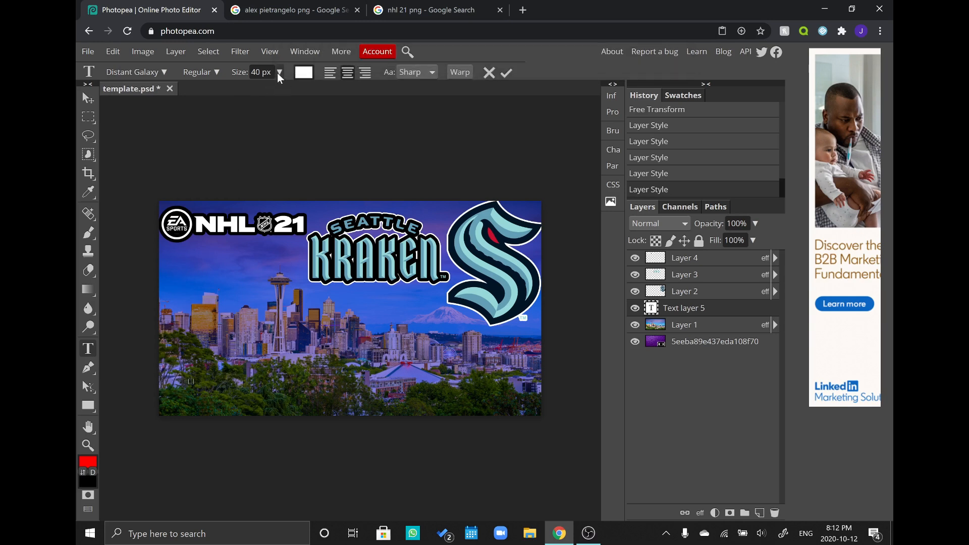
# Set the text size to 300 px and enter "EP.1" in white on the new text layer.
pyautogui.click(279, 73)
pyautogui.moveTo(266, 91); pyautogui.dragTo(288, 90)
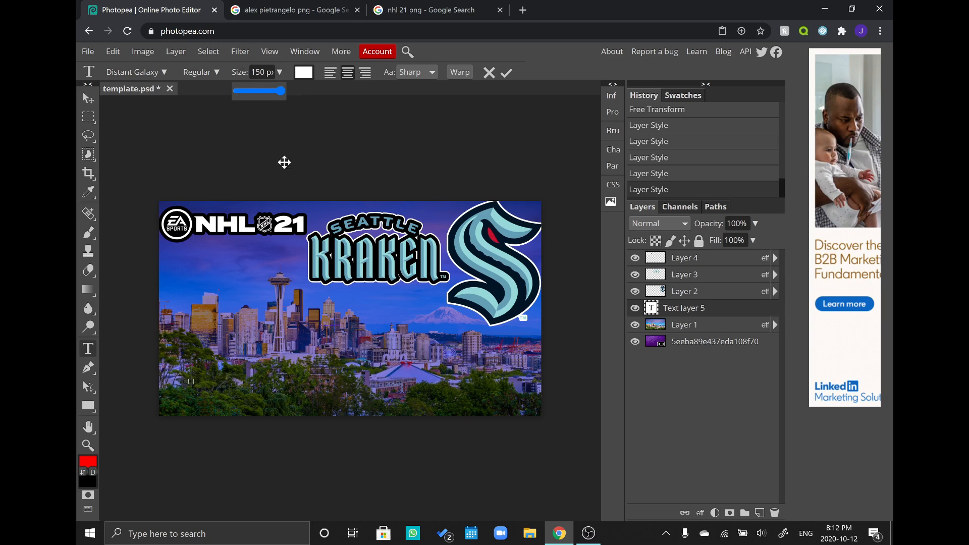
pyautogui.click(202, 369)
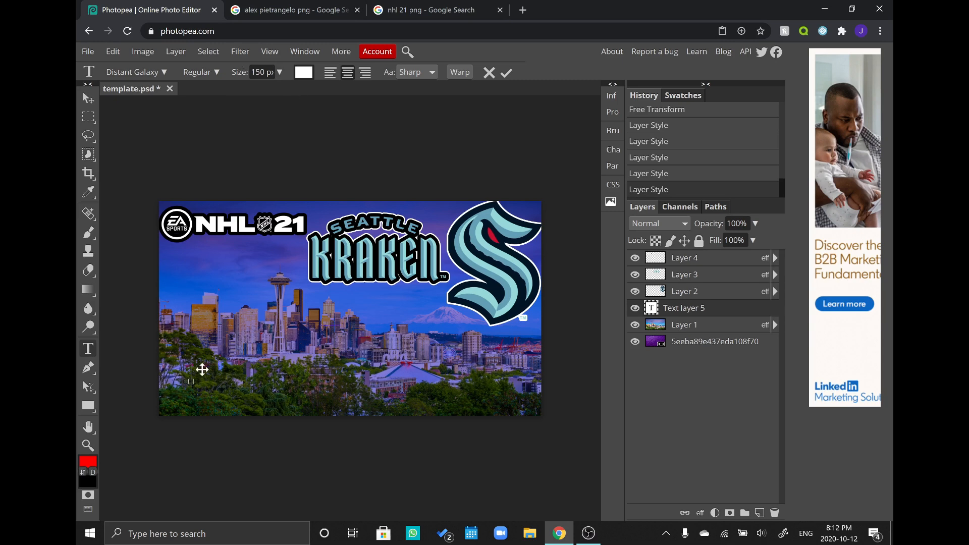
pyautogui.click(262, 72)
pyautogui.press('BackSpace')
pyautogui.press('BackSpace')
pyautogui.write('30')
pyautogui.press('Return')
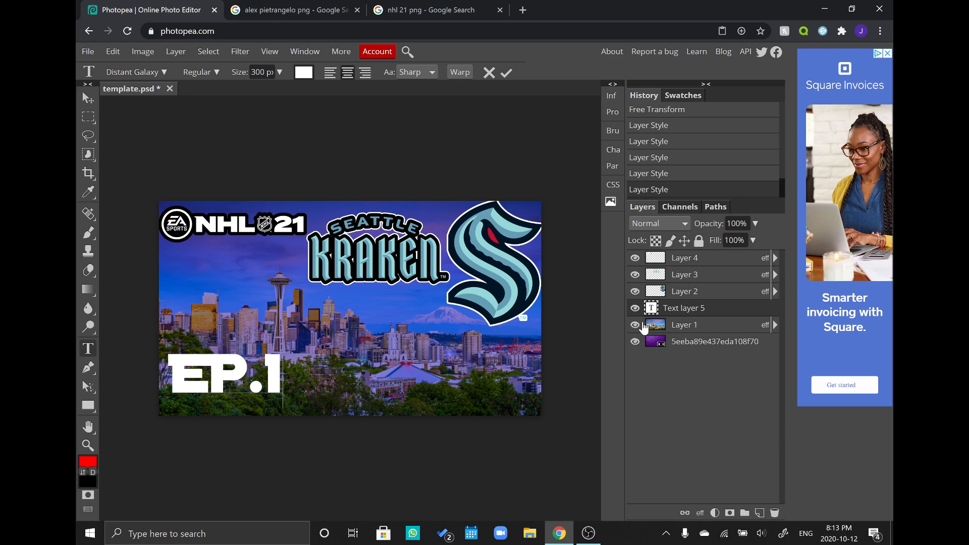
pyautogui.click(720, 315)
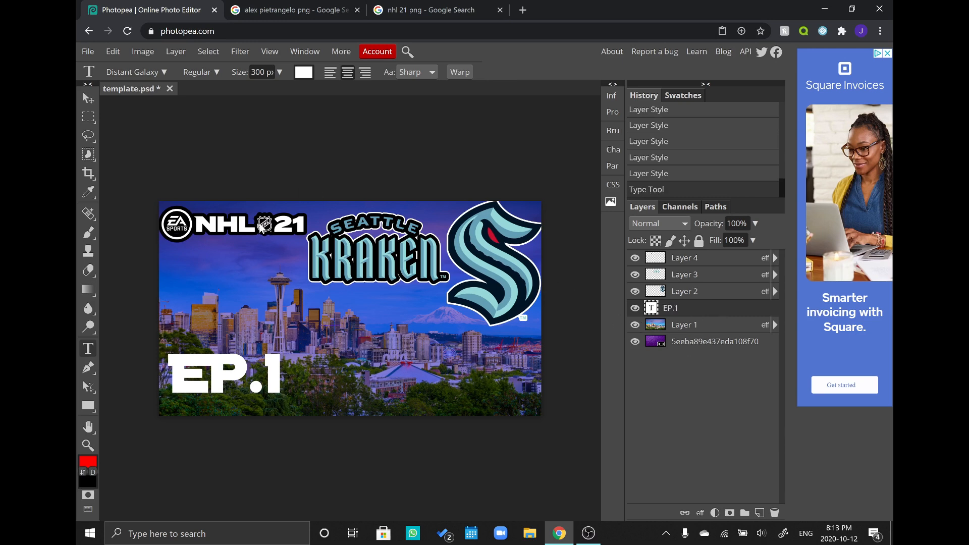
# Add a black outside stroke of 21 px to the EP.1 text layer.
pyautogui.doubleClick(731, 309)
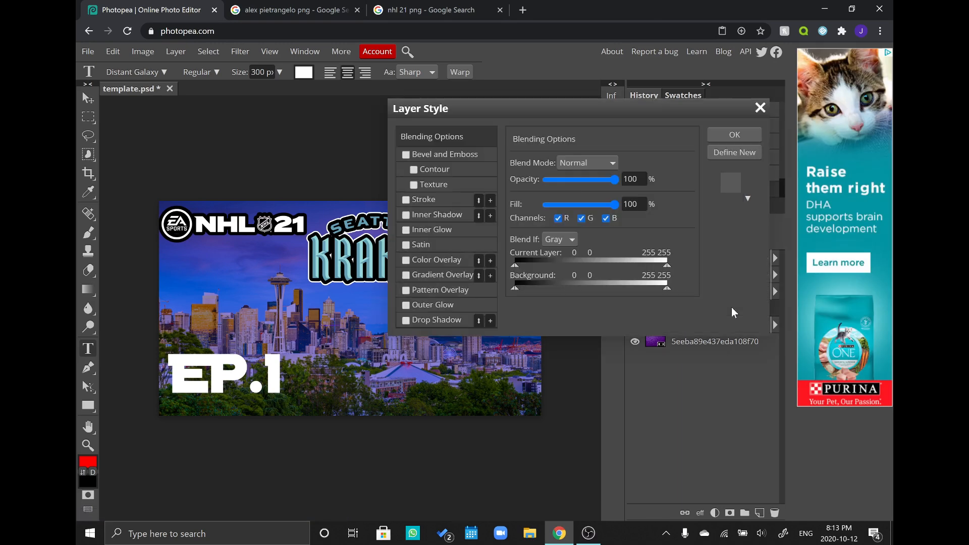
pyautogui.click(453, 201)
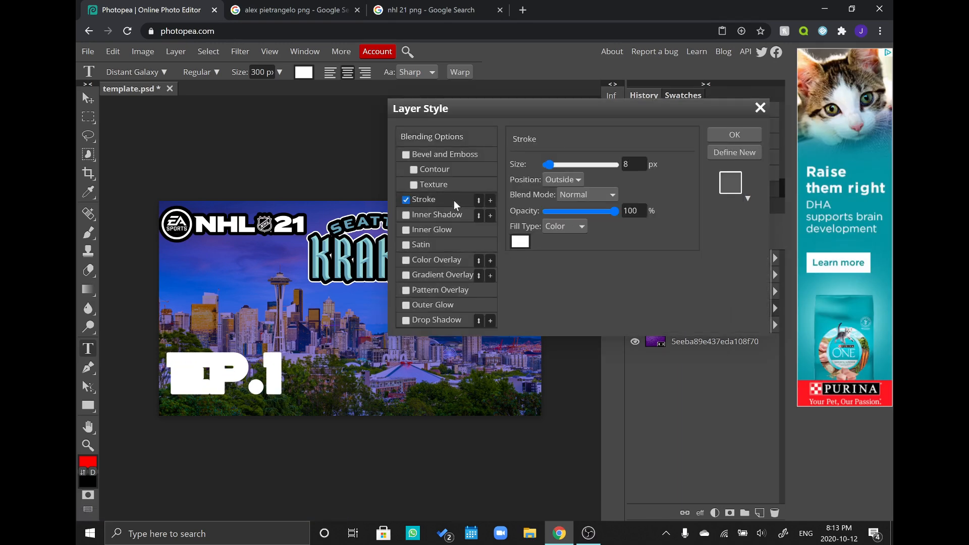
pyautogui.click(520, 242)
pyautogui.click(507, 374)
pyautogui.click(488, 390)
pyautogui.moveTo(550, 165); pyautogui.dragTo(554, 168)
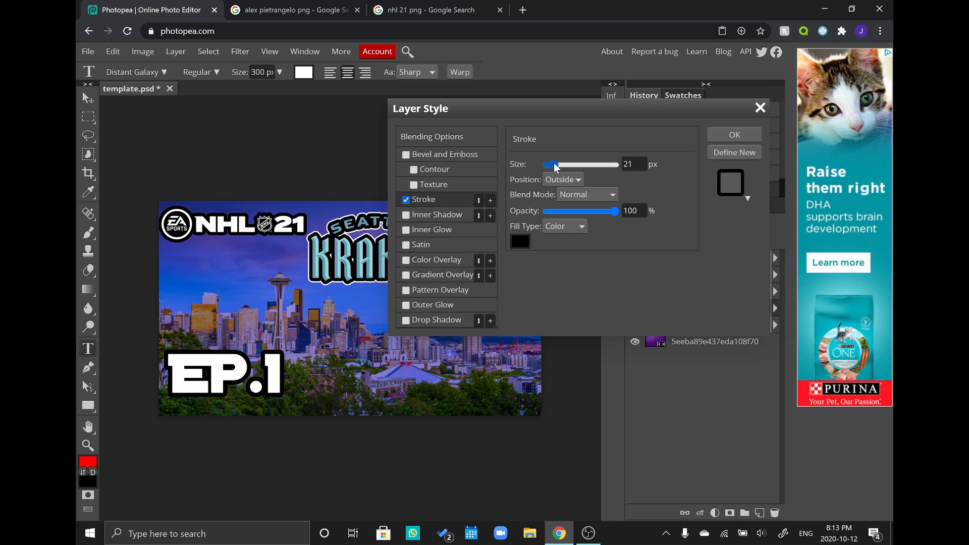
pyautogui.click(733, 135)
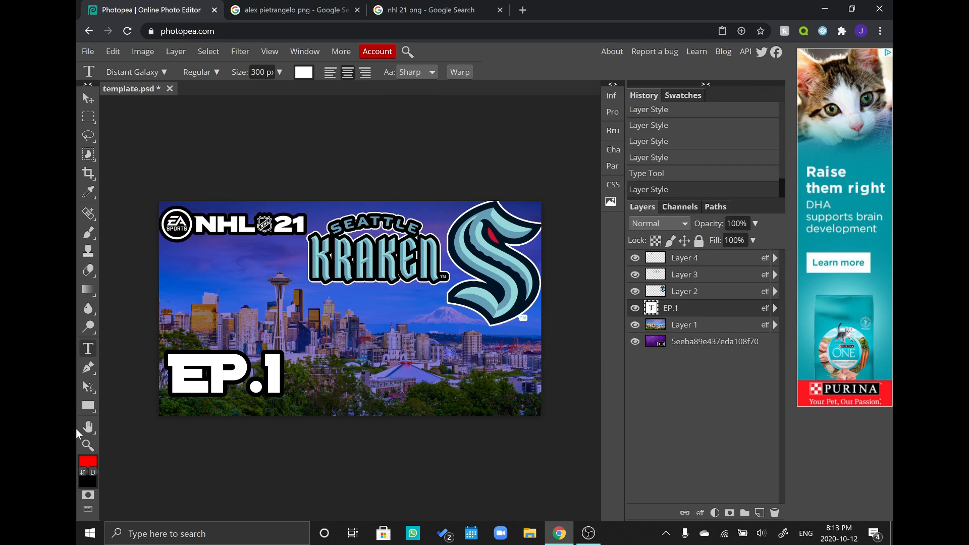
# Scale the EP.1 text down to about 85% and position it near the skyline's lower-left corner.
pyautogui.click(87, 99)
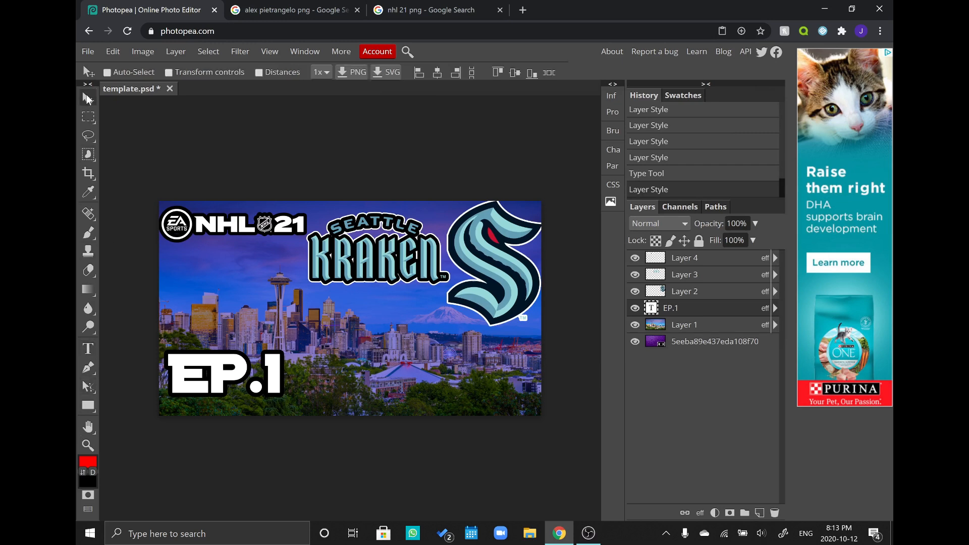
pyautogui.moveTo(212, 381); pyautogui.dragTo(213, 387)
pyautogui.click(113, 51)
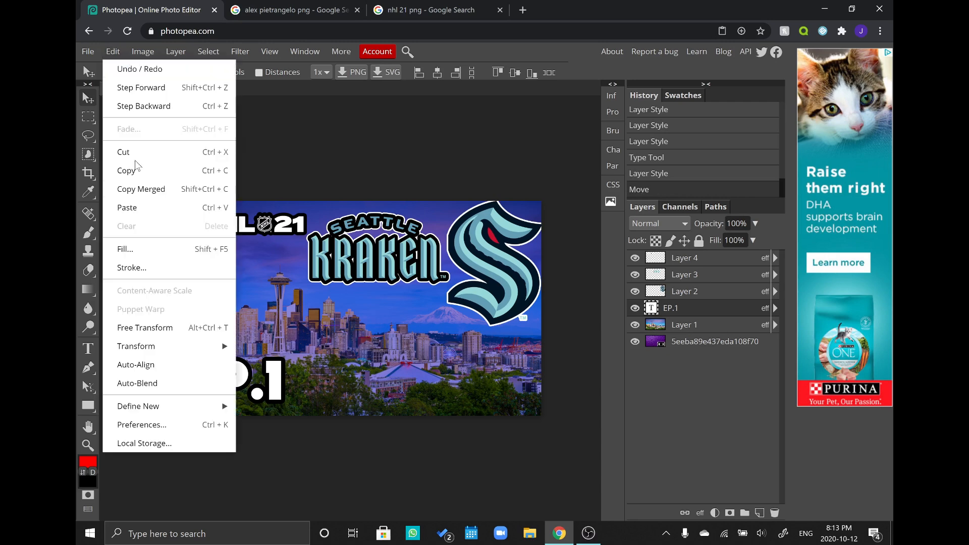
pyautogui.click(173, 329)
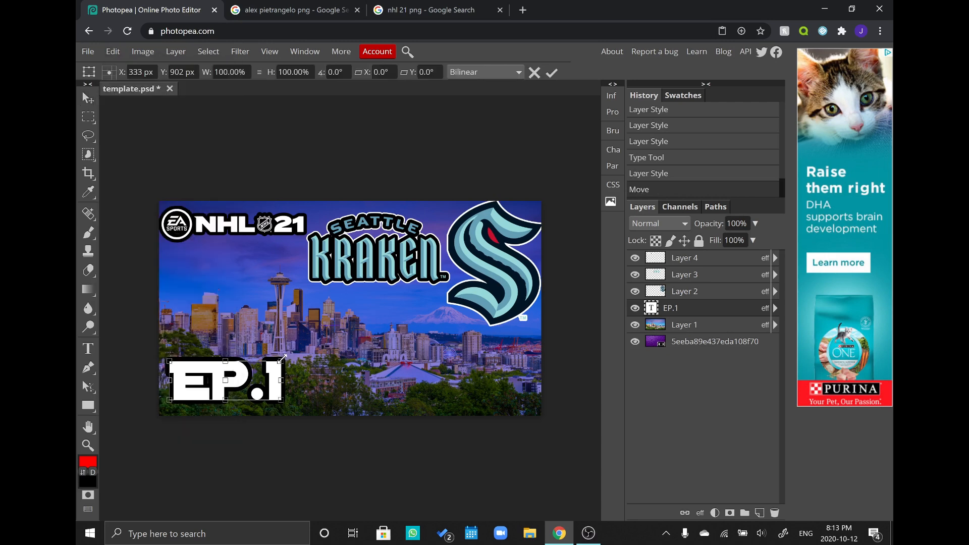
pyautogui.moveTo(283, 357)
pyautogui.mouseDown()
pyautogui.moveTo(349, 323)
pyautogui.moveTo(265, 361)
pyautogui.mouseUp()
pyautogui.moveTo(203, 387); pyautogui.dragTo(201, 386)
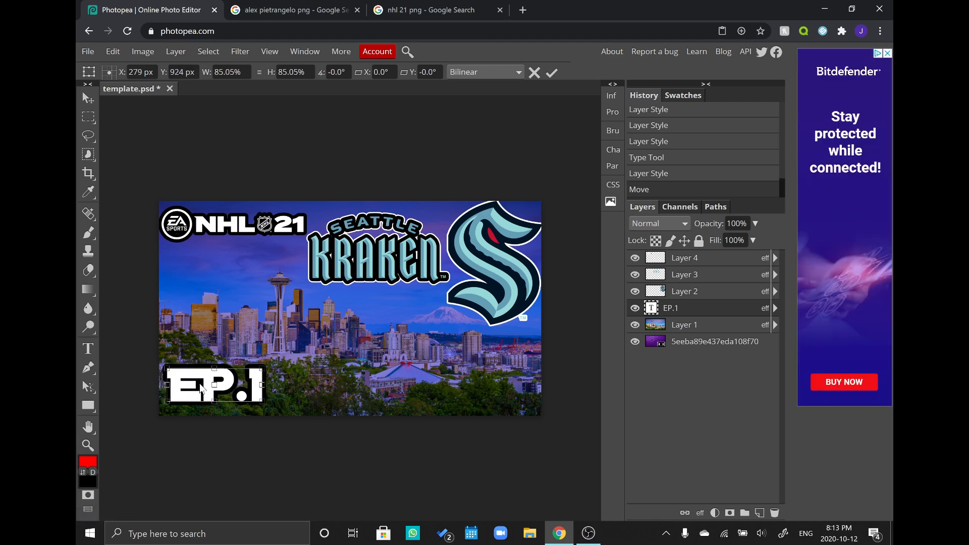
pyautogui.click(711, 292)
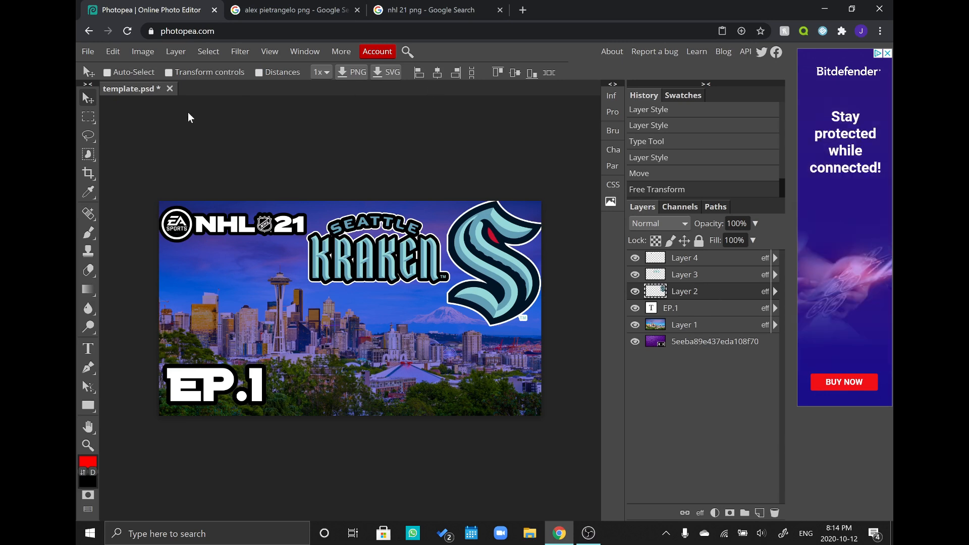
# Export the thumbnail as a 1920 × 1080 px JPG at 95% quality.
pyautogui.click(88, 53)
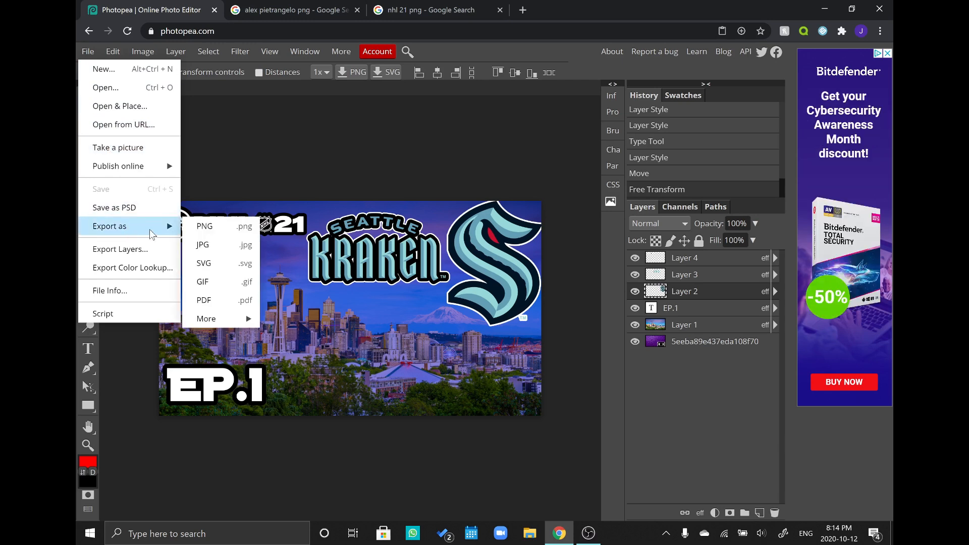
pyautogui.click(216, 248)
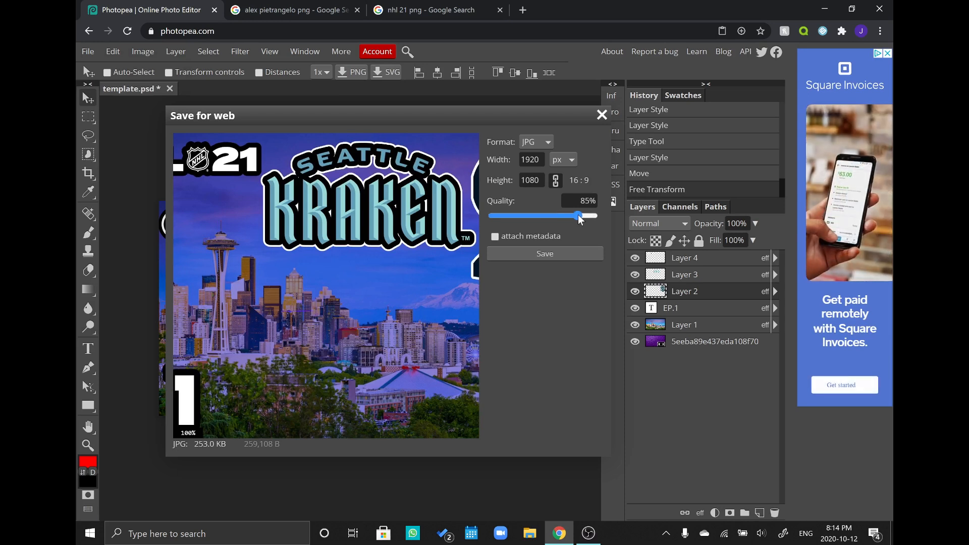
pyautogui.moveTo(587, 213); pyautogui.dragTo(589, 213)
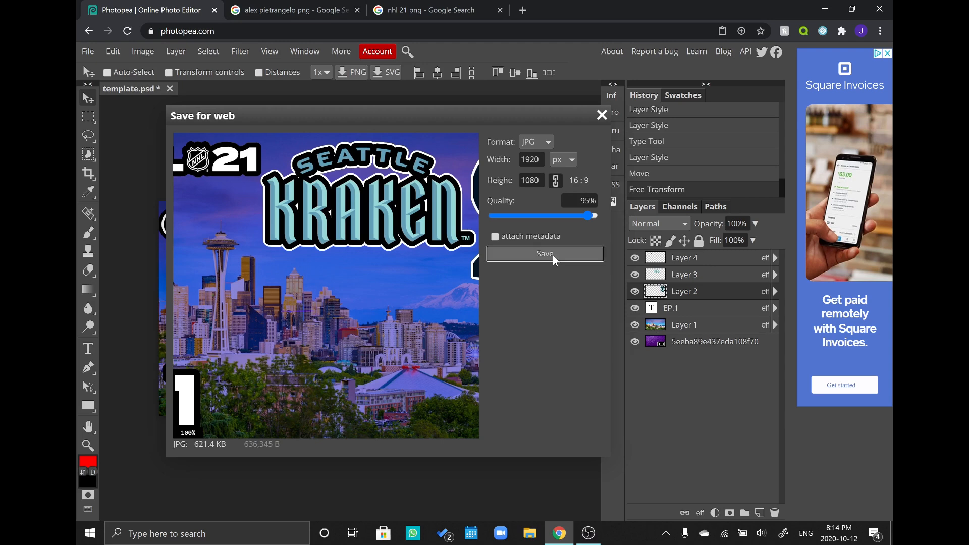
pyautogui.click(553, 255)
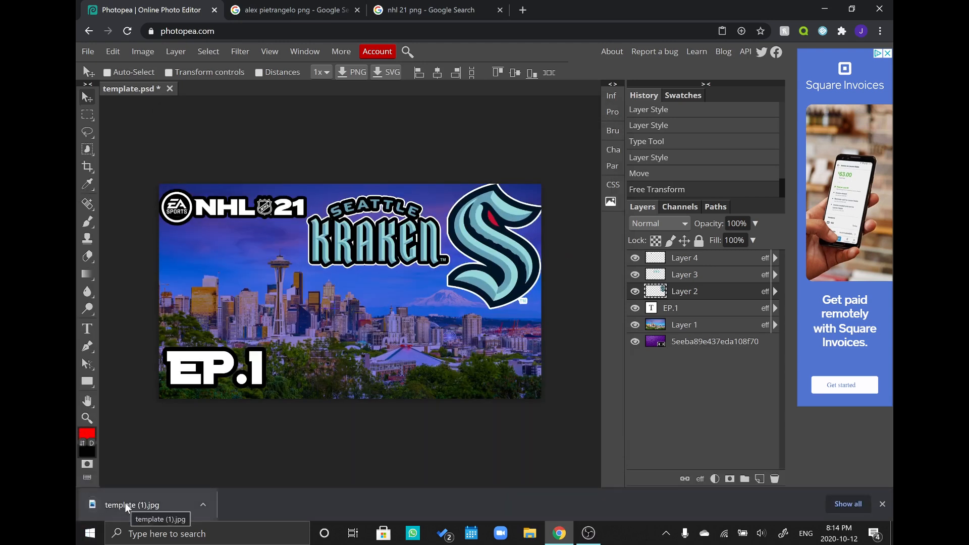
# View the exported template (1).jpg at full size and check the Downloads folder in File Explorer.
pyautogui.click(126, 505)
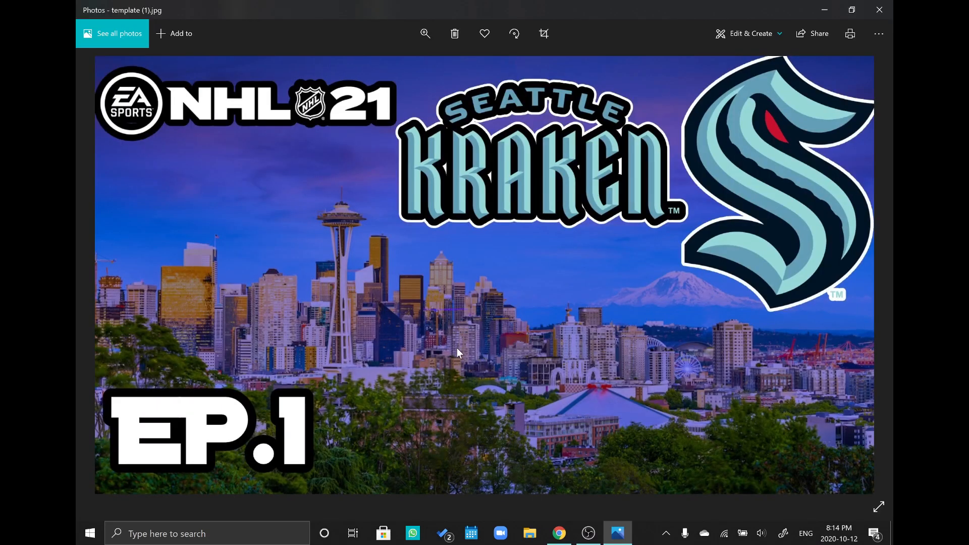
pyautogui.click(879, 10)
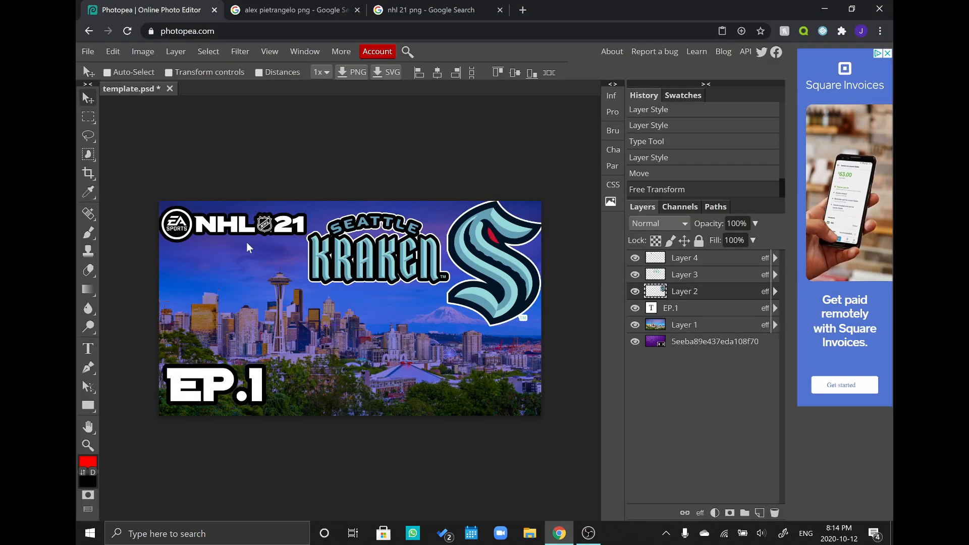
pyautogui.click(530, 534)
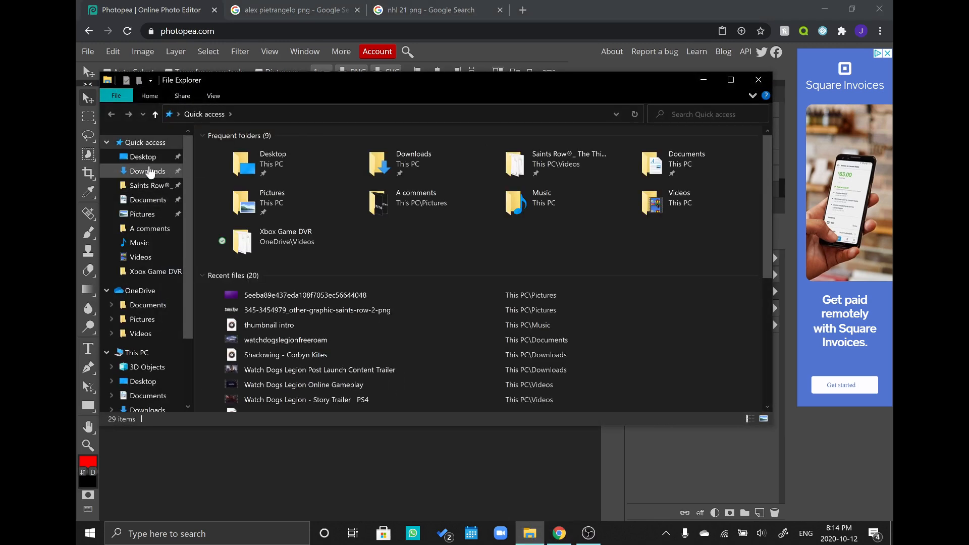
pyautogui.click(149, 171)
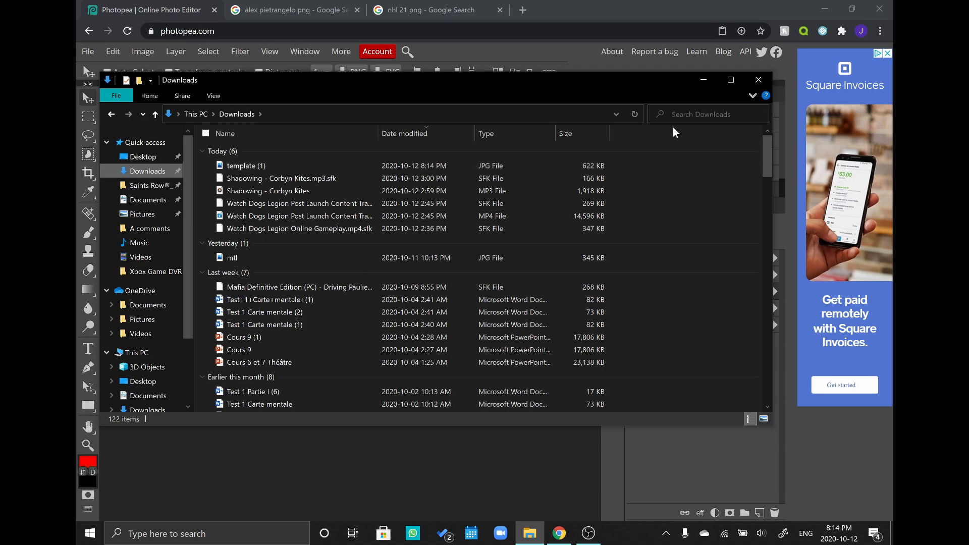
pyautogui.click(755, 80)
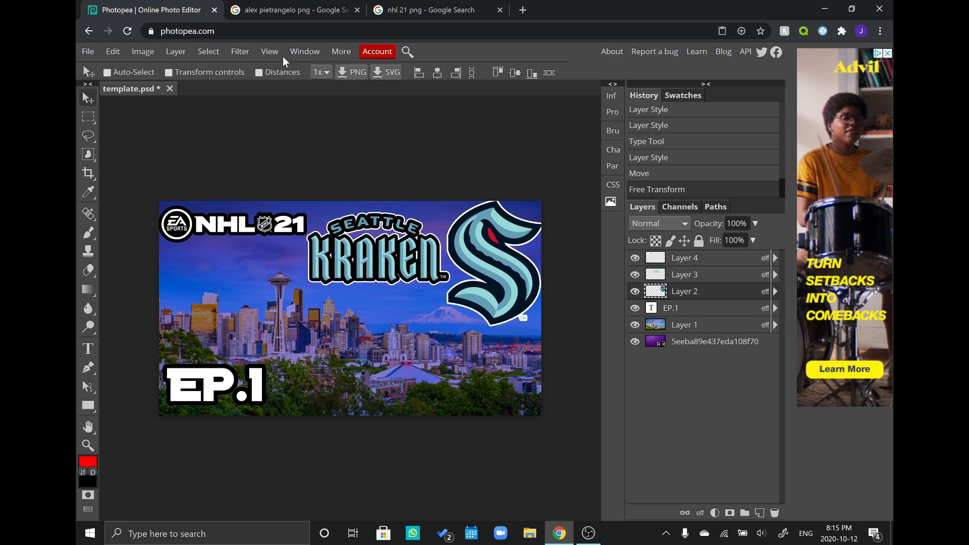
pyautogui.click(717, 276)
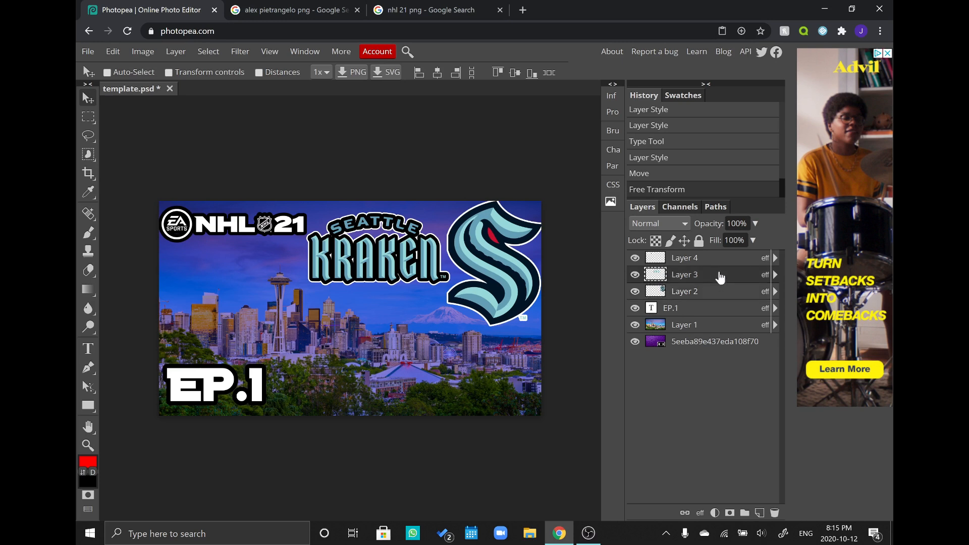
pyautogui.click(727, 259)
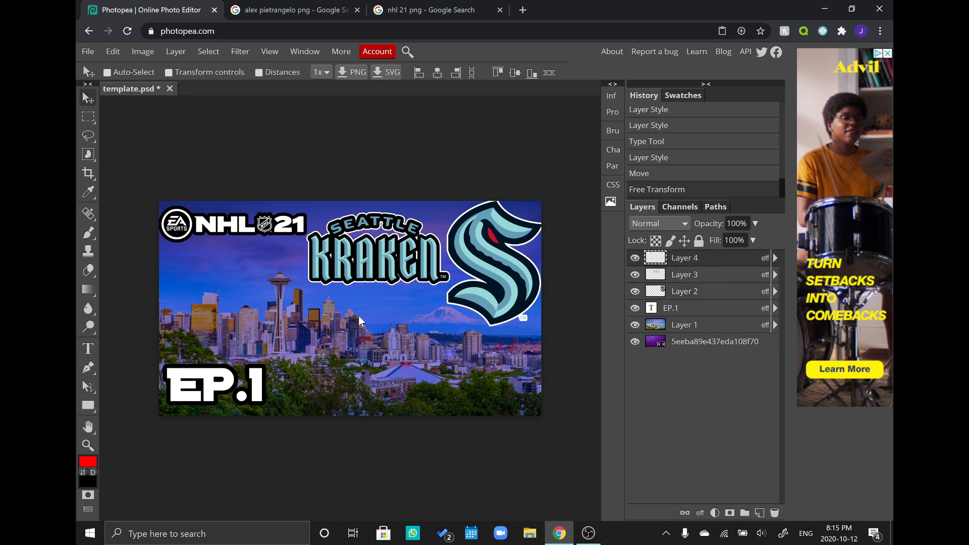